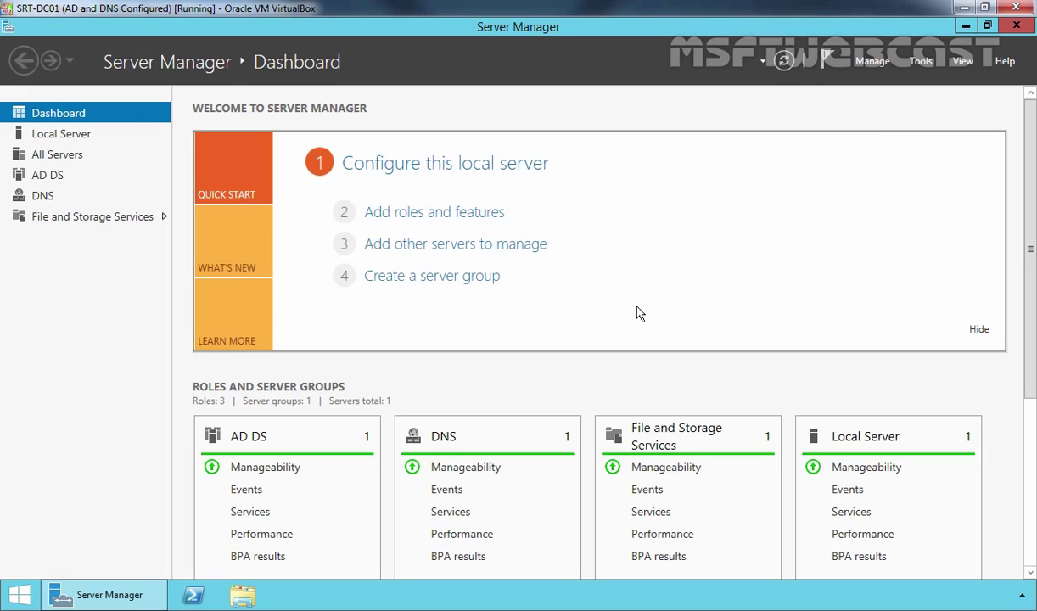
- Launch Active Directory Sites and Services and create a site named UK on DEFAULTIPSITELINK
{"action": "left_click", "coordinate": [922, 62]}
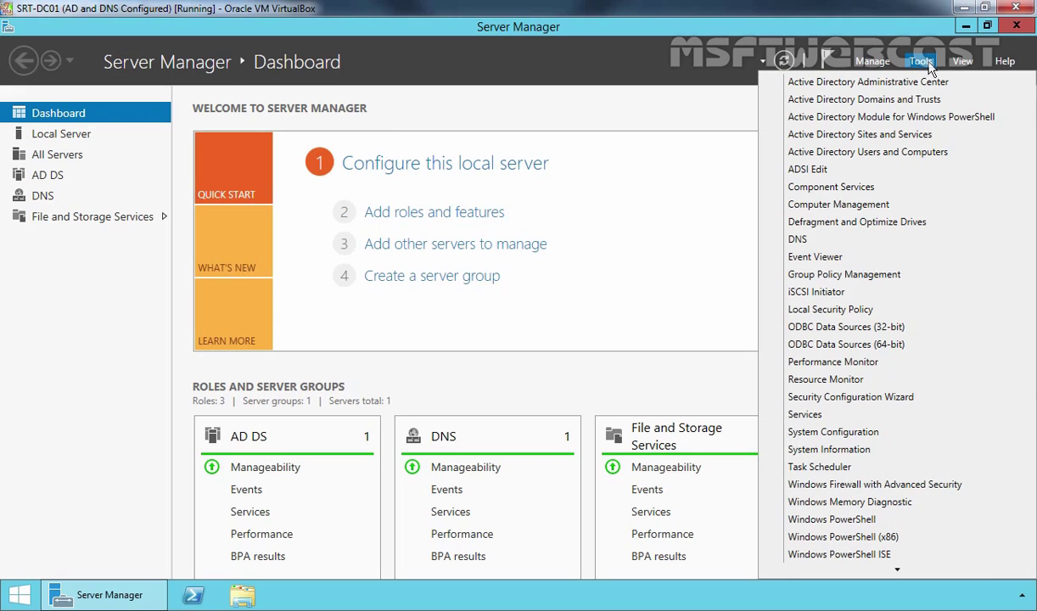
{"action": "left_click", "coordinate": [863, 136]}
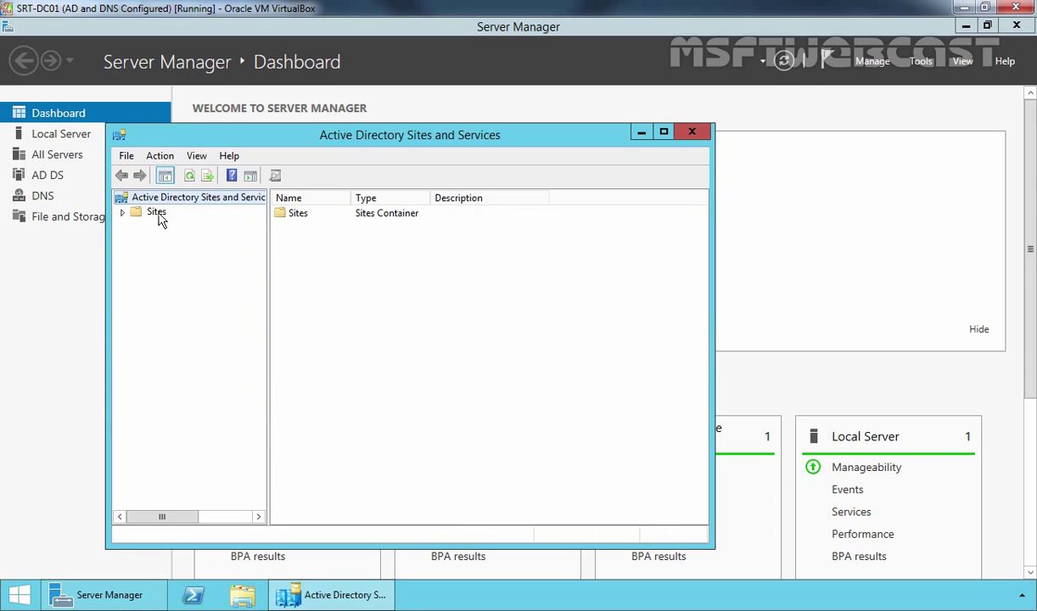
{"action": "left_click", "coordinate": [158, 214]}
{"action": "double_click", "coordinate": [156, 212]}
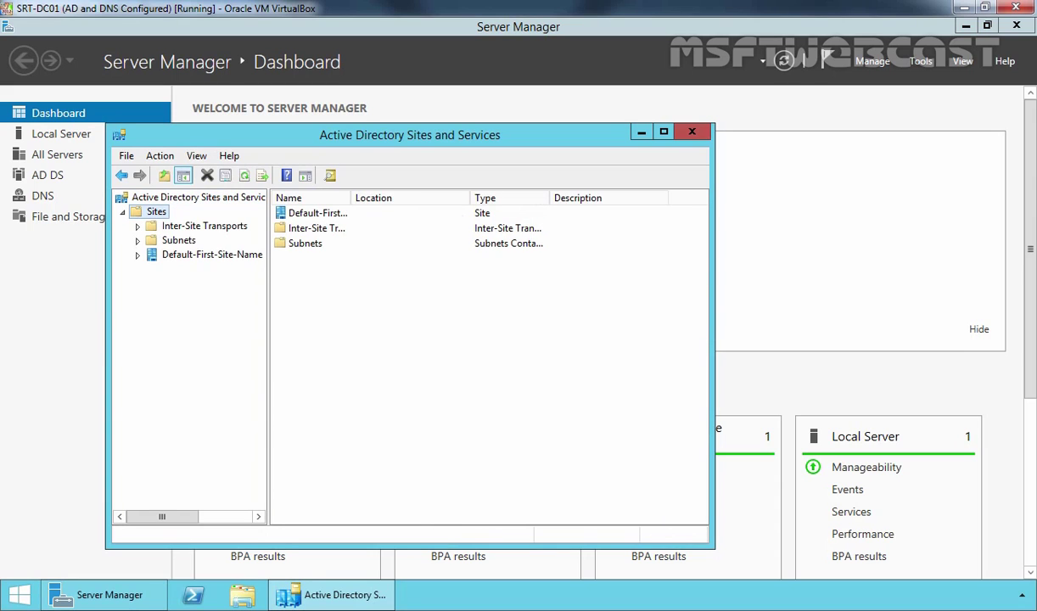
{"action": "right_click", "coordinate": [153, 212]}
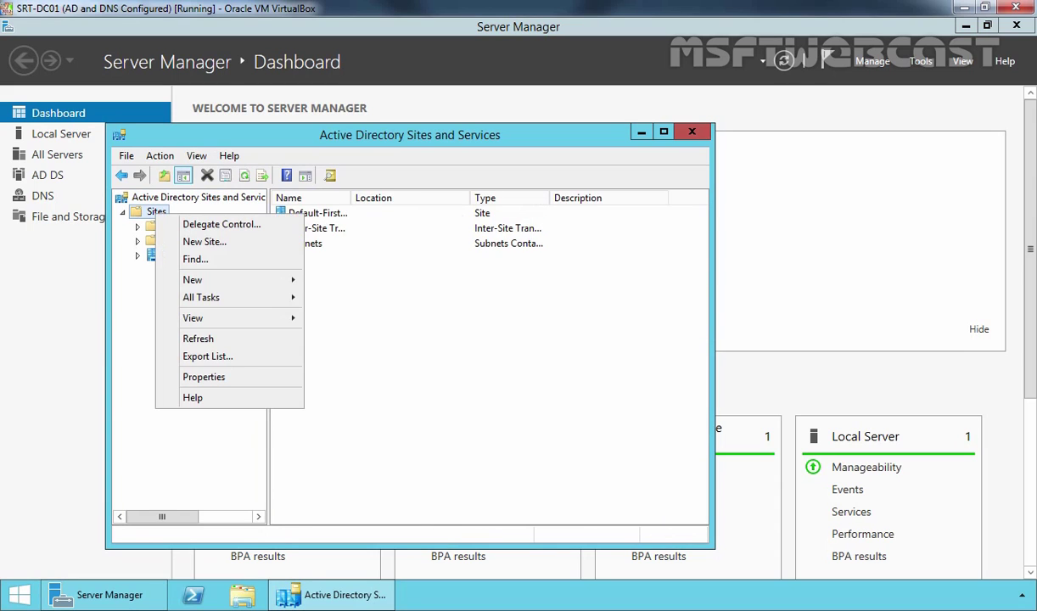
{"action": "left_click", "coordinate": [187, 243]}
{"action": "type", "text": "UK"}
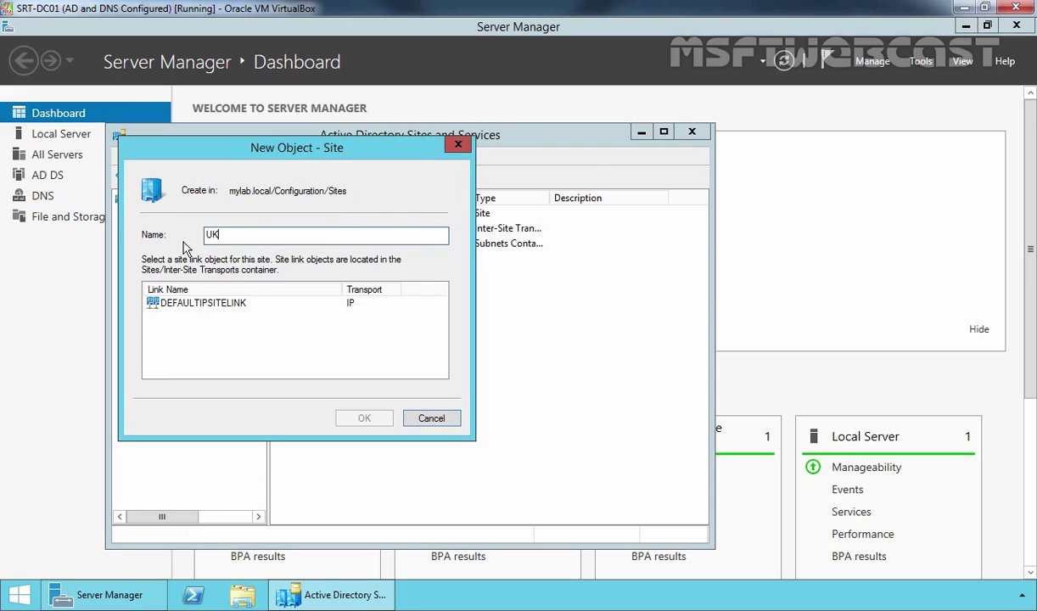
{"action": "left_click", "coordinate": [172, 305]}
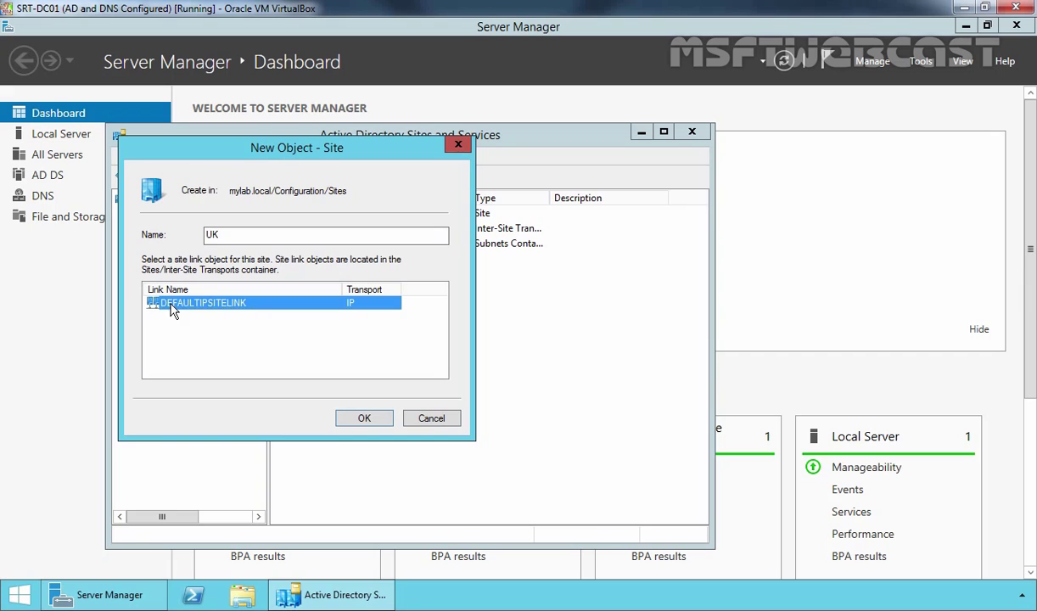
{"action": "left_click", "coordinate": [364, 420]}
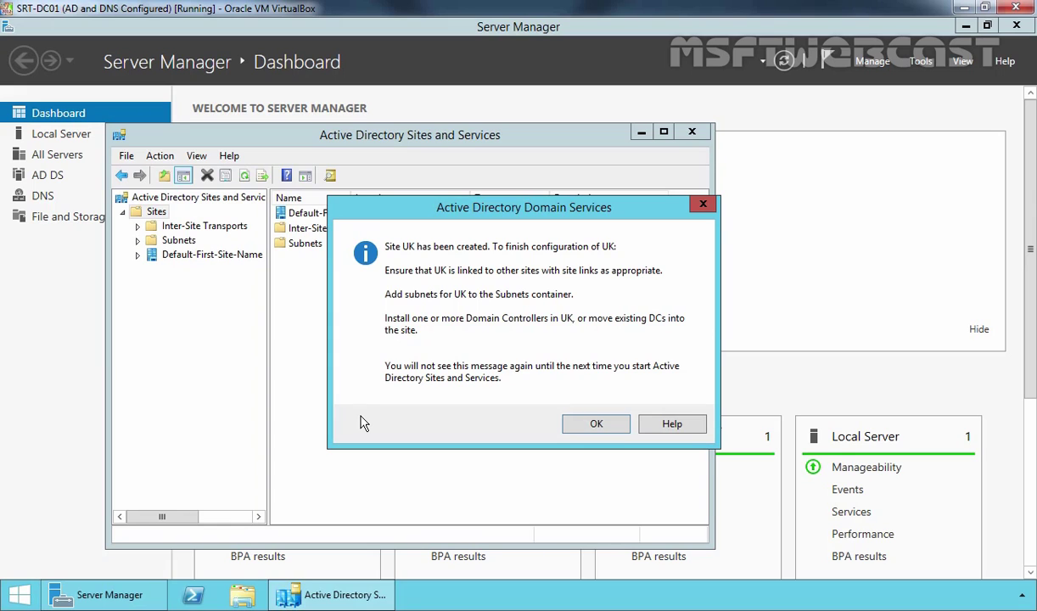
- Add subnet 192.168.51.0/24 and assign it to the UK site
{"action": "left_click", "coordinate": [596, 424]}
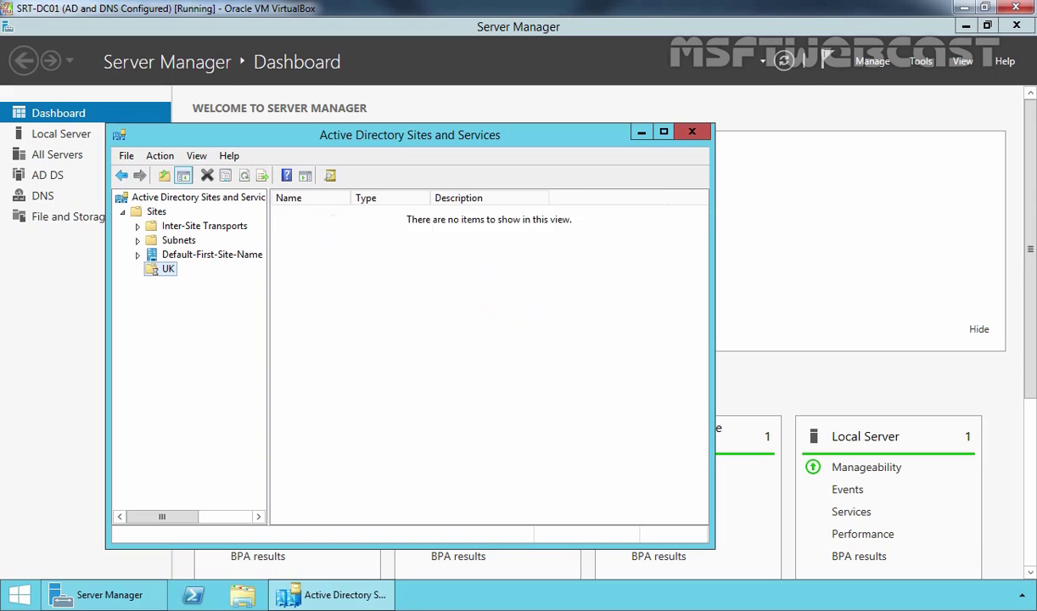
{"action": "left_click", "coordinate": [156, 211]}
{"action": "left_click", "coordinate": [172, 241]}
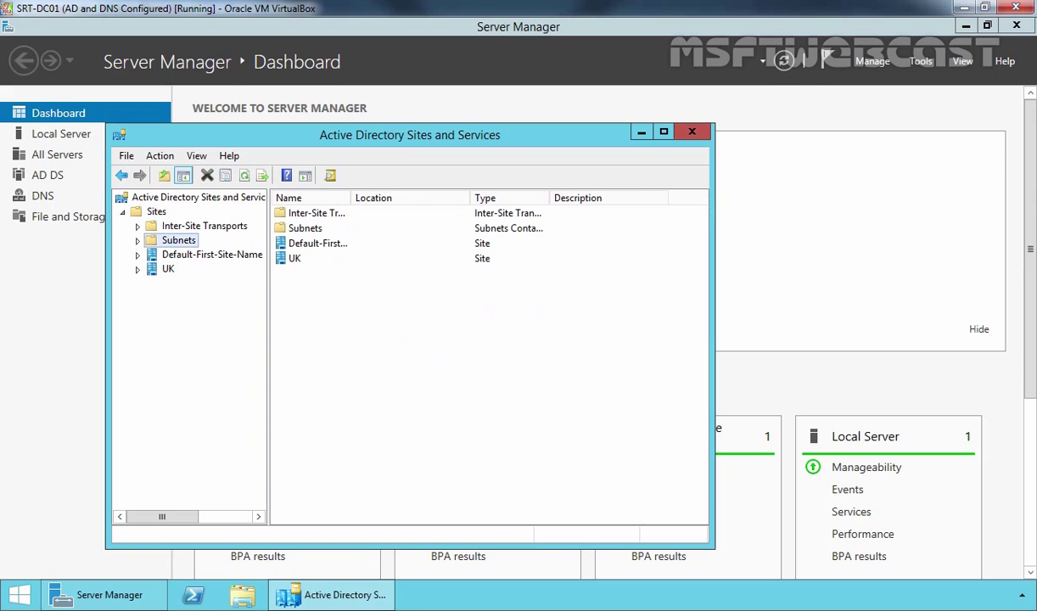
{"action": "right_click", "coordinate": [173, 241]}
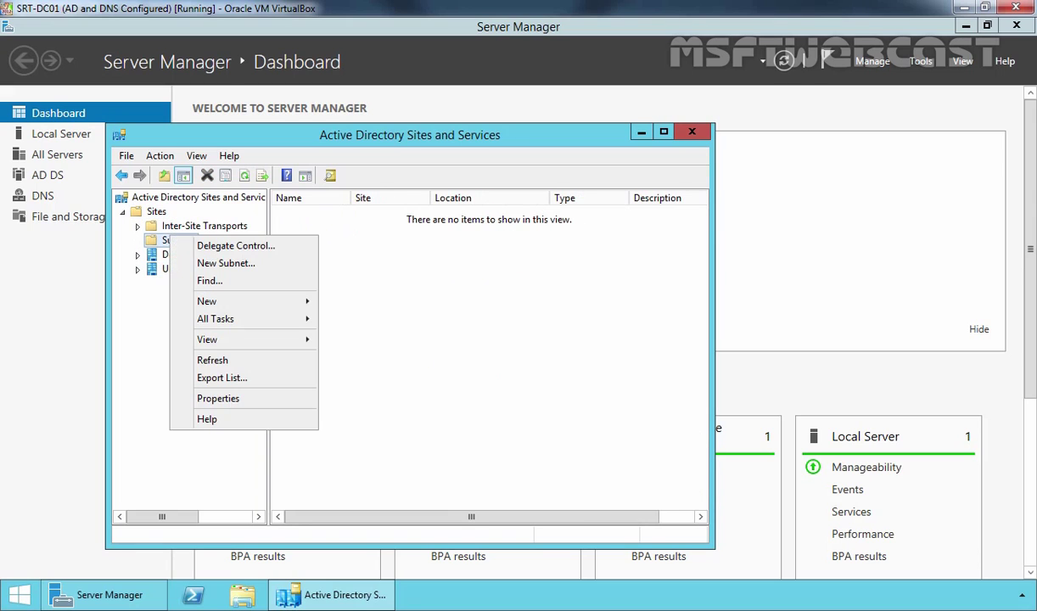
{"action": "left_click", "coordinate": [183, 263]}
{"action": "type", "text": "192"}
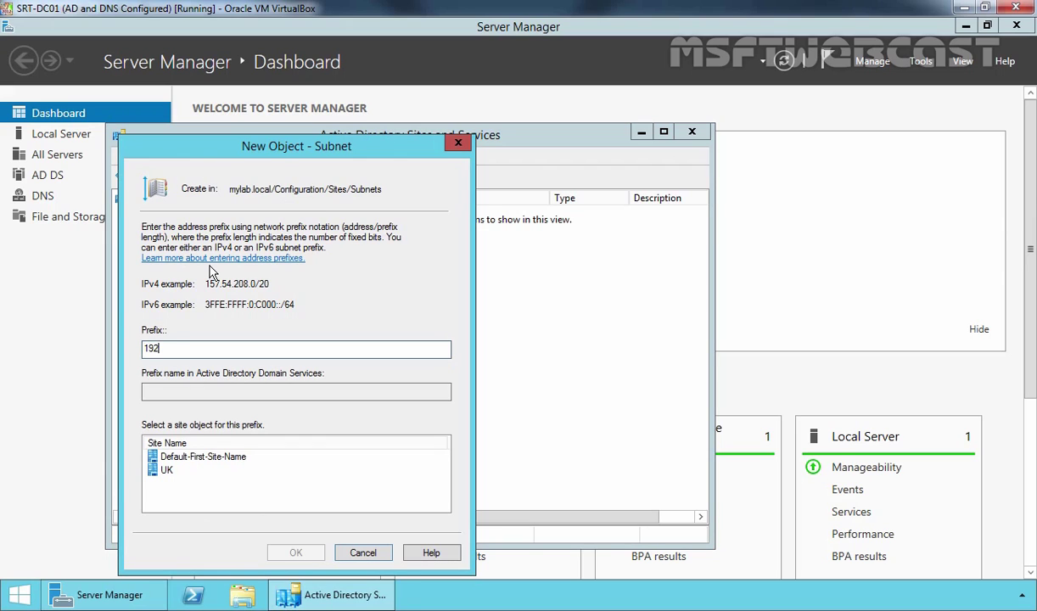
{"action": "type", "text": ".168.51.0/24"}
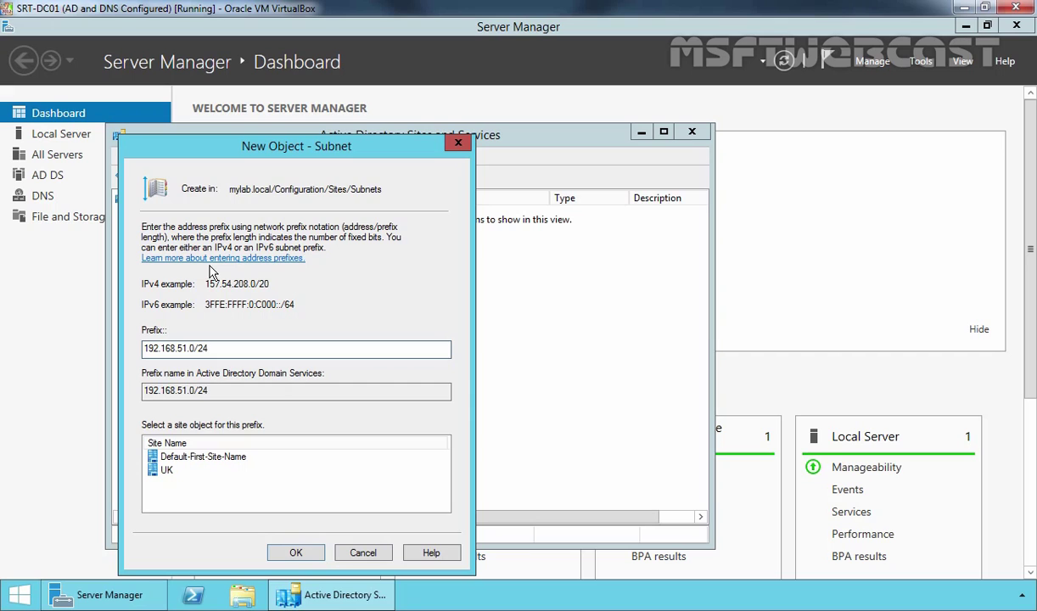
{"action": "left_click", "coordinate": [169, 474]}
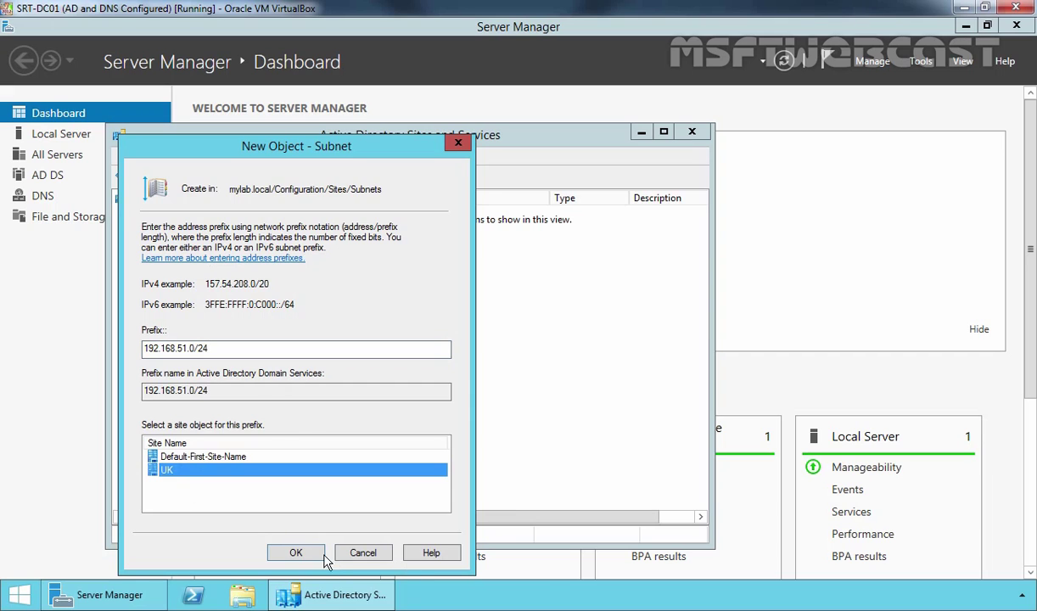
{"action": "left_click", "coordinate": [295, 553]}
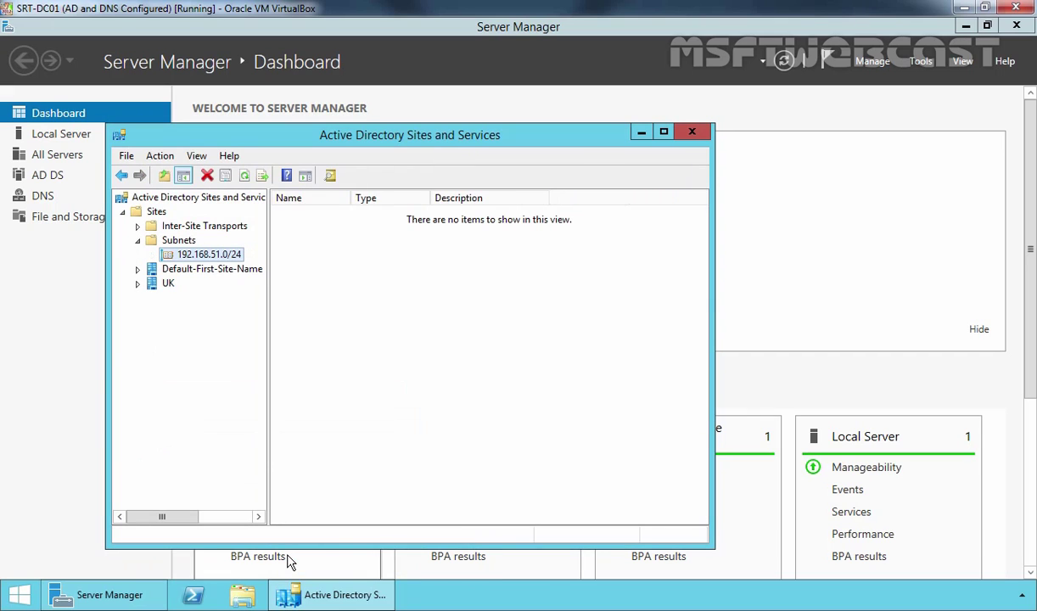
- Rename Default-First-Site-Name to INDIA
{"action": "left_click", "coordinate": [213, 274]}
{"action": "right_click", "coordinate": [214, 275]}
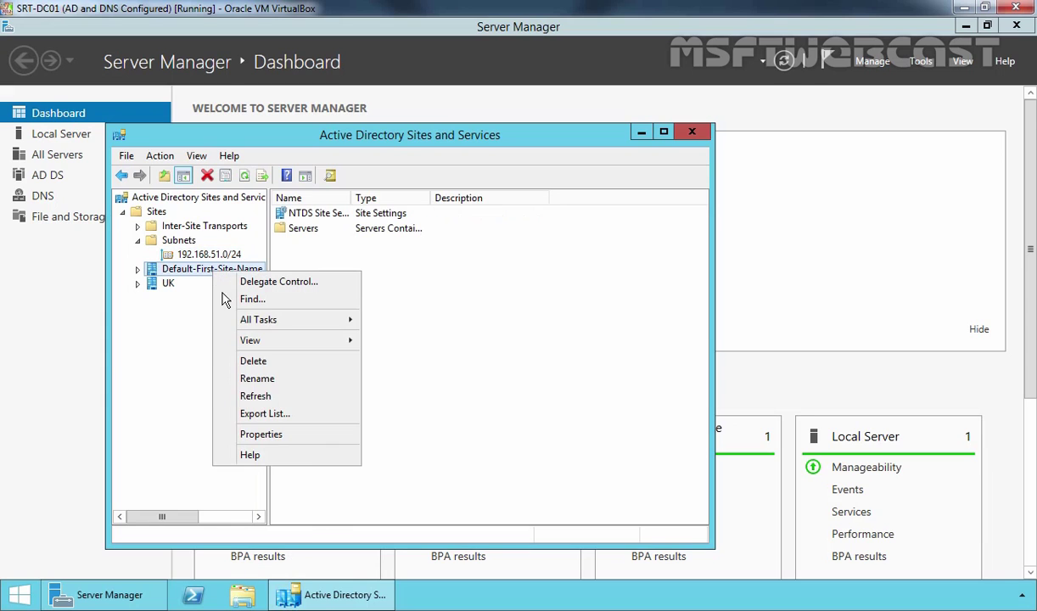
{"action": "left_click", "coordinate": [263, 384]}
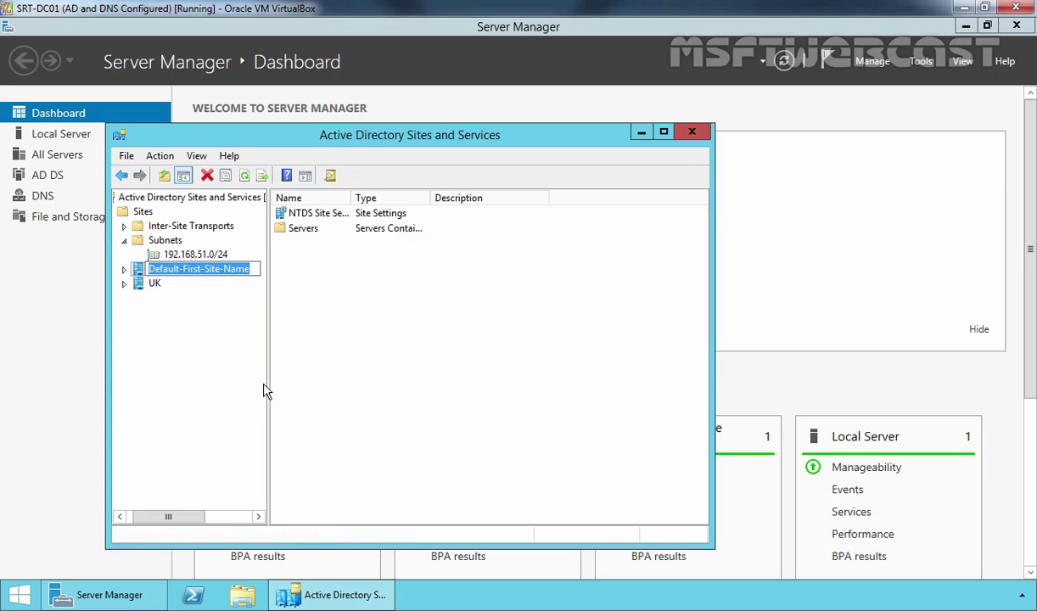
{"action": "type", "text": "INDIA"}
{"action": "key", "text": "Return"}
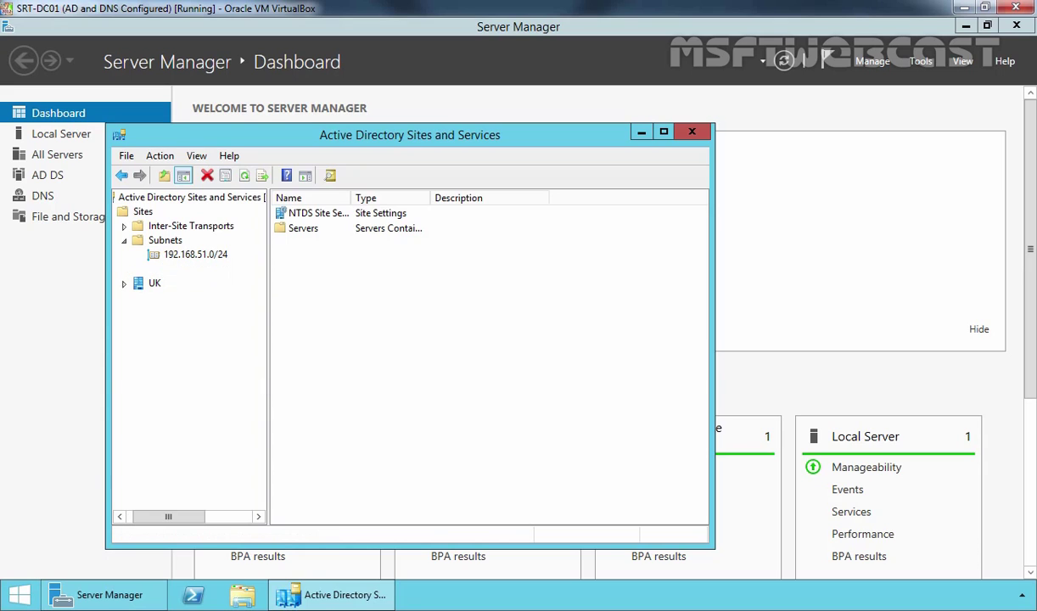
- Add subnet 192.168.49.0/24 and assign it to the INDIA site
{"action": "left_click", "coordinate": [165, 241]}
{"action": "right_click", "coordinate": [165, 243]}
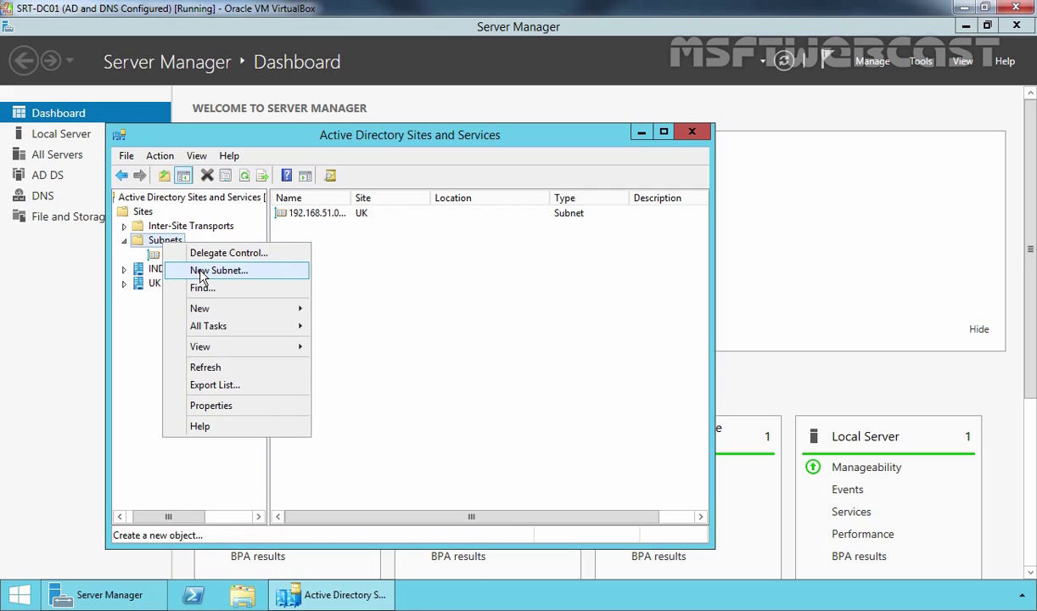
{"action": "left_click", "coordinate": [220, 268]}
{"action": "type", "text": "192"}
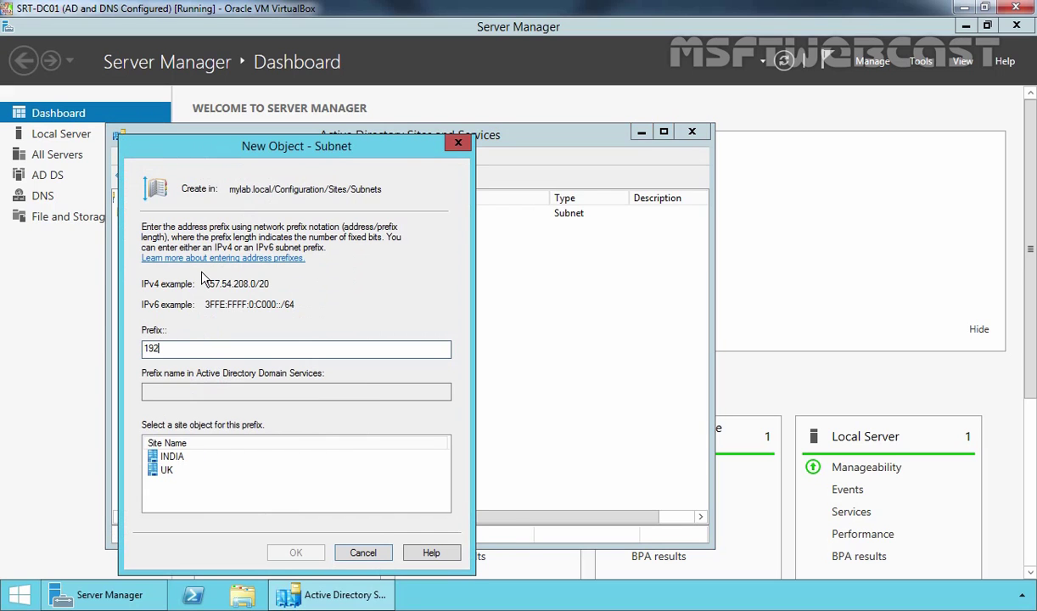
{"action": "type", "text": ".168.49.0/24"}
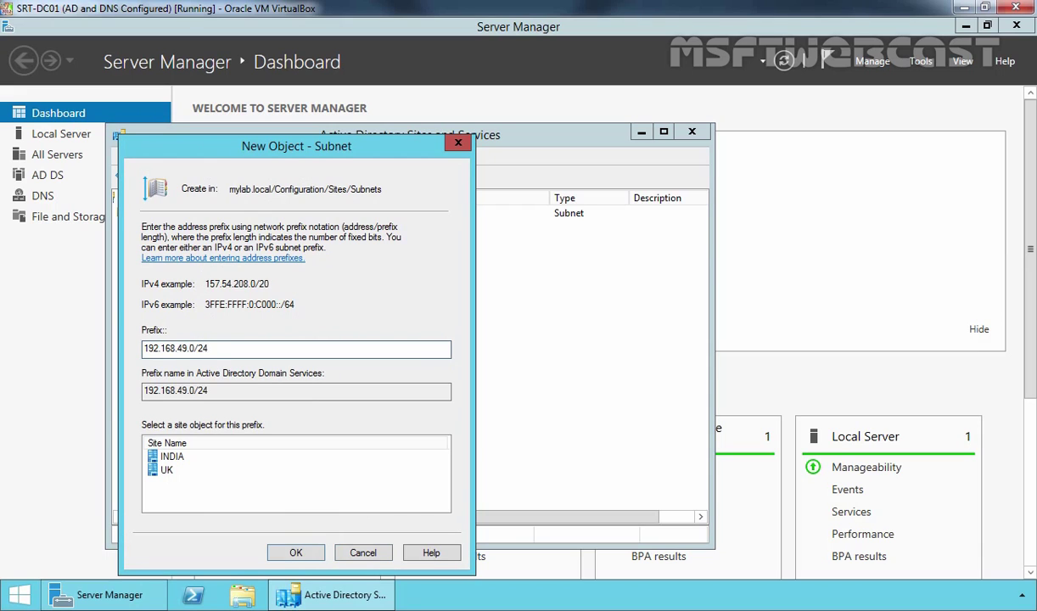
{"action": "left_click", "coordinate": [172, 458]}
{"action": "left_click", "coordinate": [297, 553]}
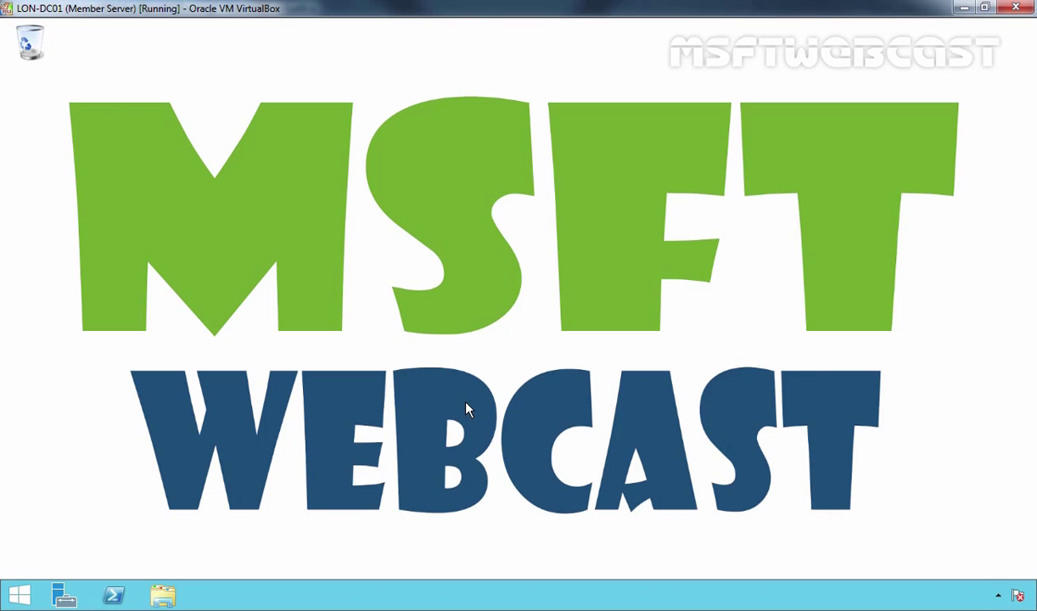
- Set Ethernet IPv4 to 192.168.51.3/24, gateway 192.168.51.1, DNS 192.168.49.5, then close Network Connections
{"action": "right_click", "coordinate": [19, 596]}
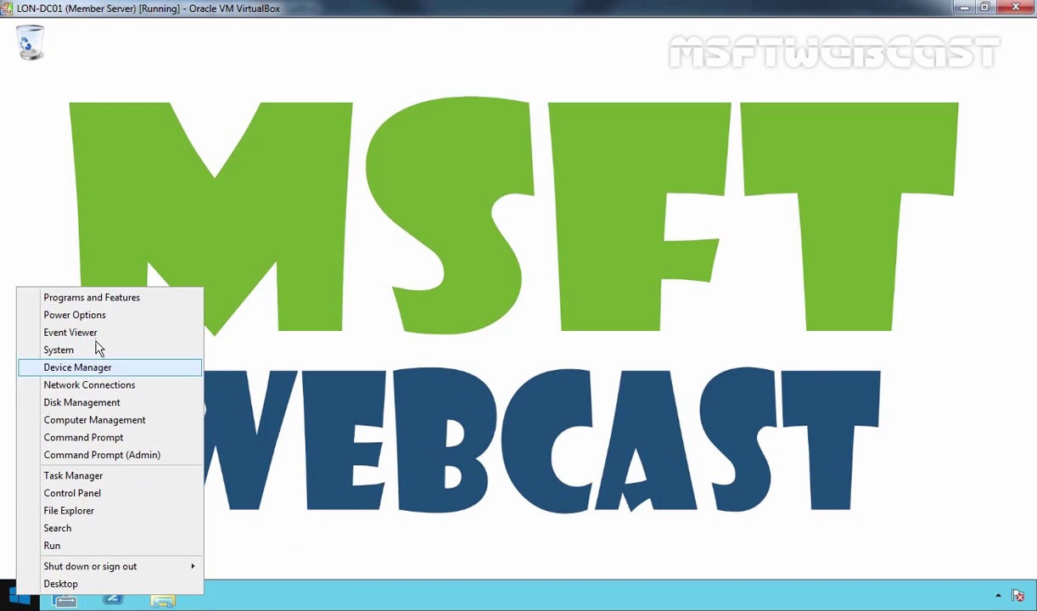
{"action": "left_click", "coordinate": [83, 385]}
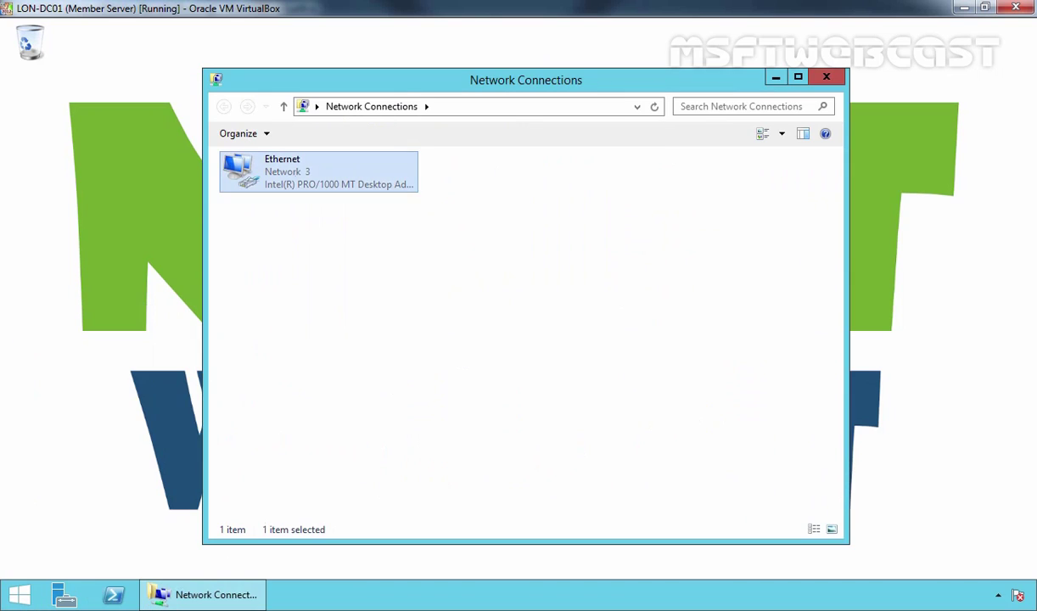
{"action": "right_click", "coordinate": [296, 181]}
{"action": "left_click", "coordinate": [357, 320]}
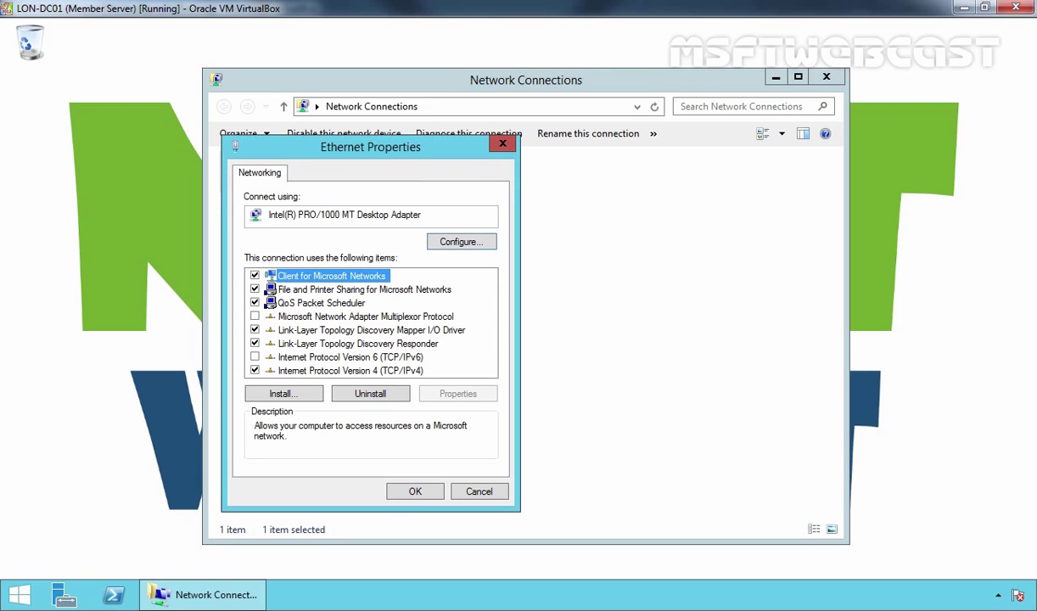
{"action": "left_click", "coordinate": [365, 371]}
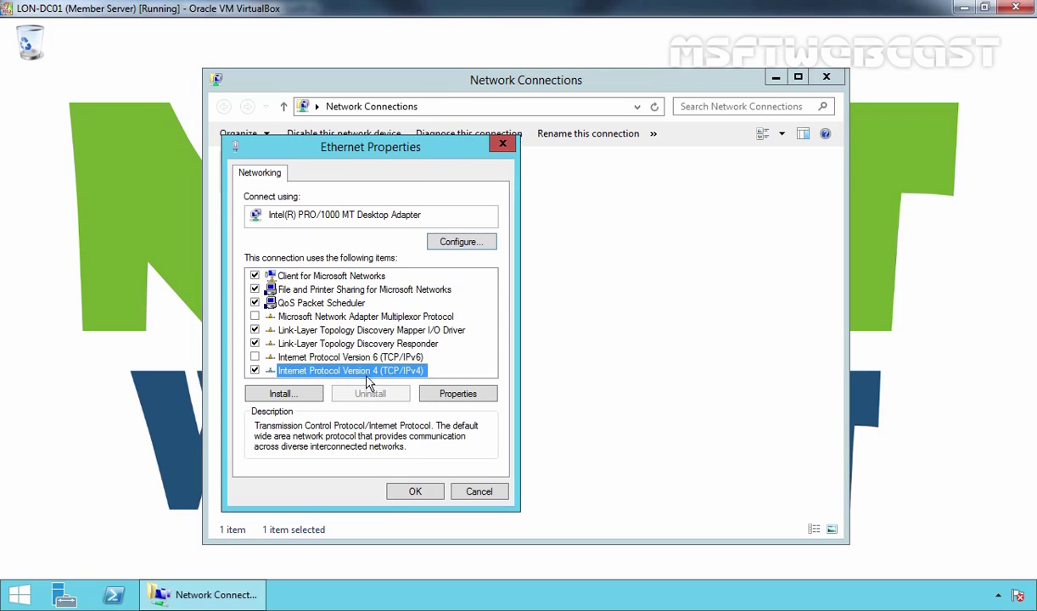
{"action": "left_click", "coordinate": [462, 395]}
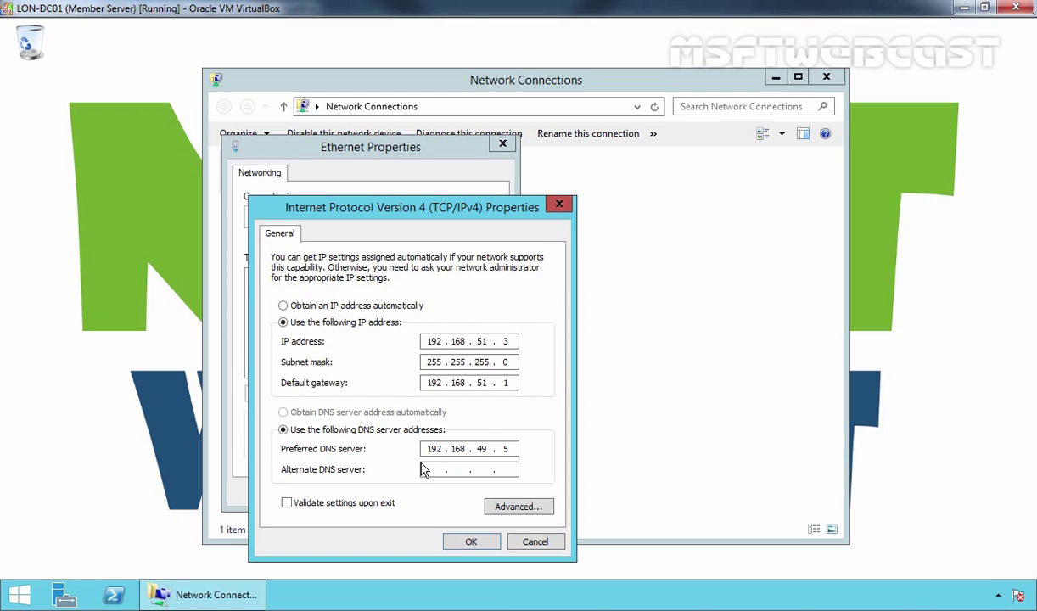
{"action": "left_click", "coordinate": [471, 541]}
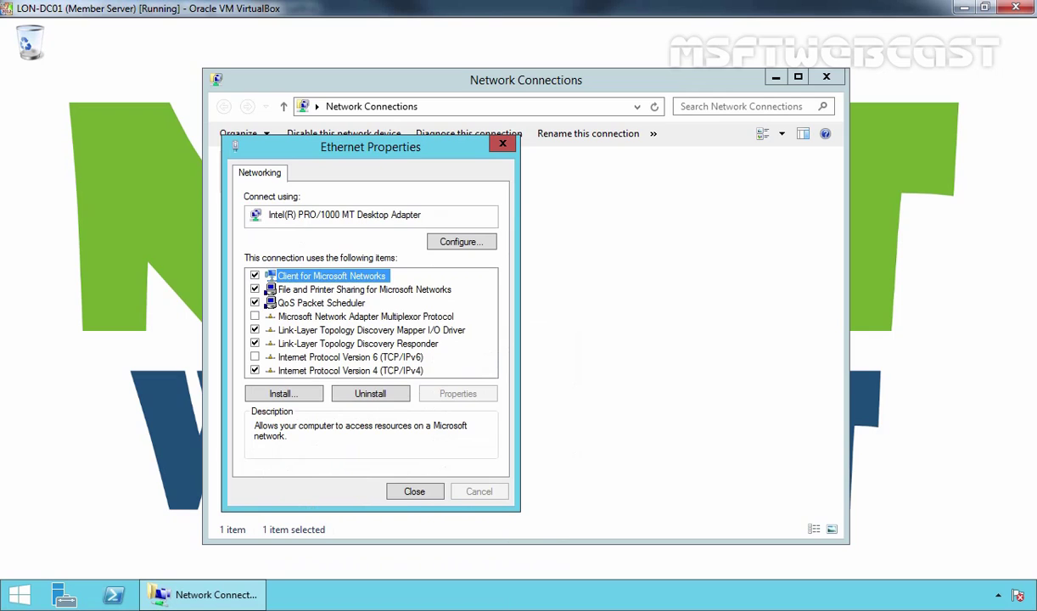
{"action": "left_click", "coordinate": [414, 494]}
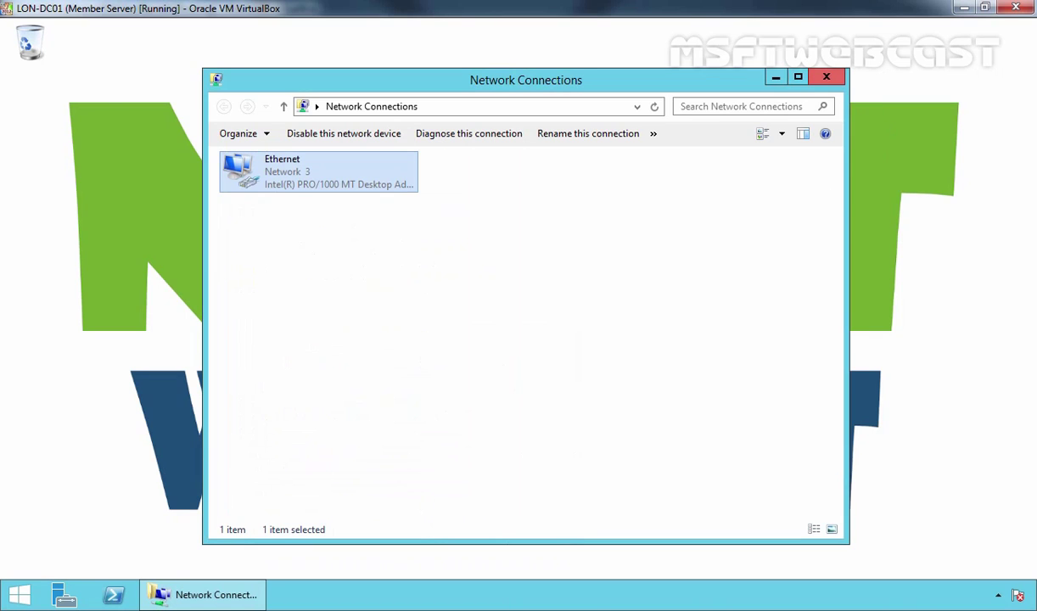
{"action": "left_click", "coordinate": [827, 78]}
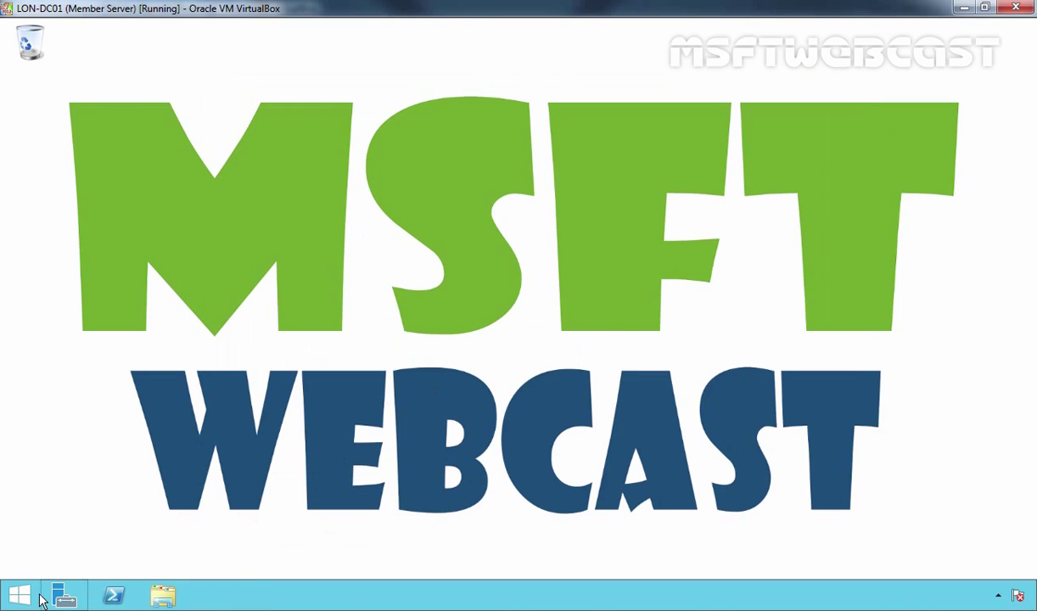
- In an administrator Command Prompt, ping 192.168.49.5 to confirm connectivity
{"action": "right_click", "coordinate": [20, 598]}
{"action": "left_click", "coordinate": [103, 450]}
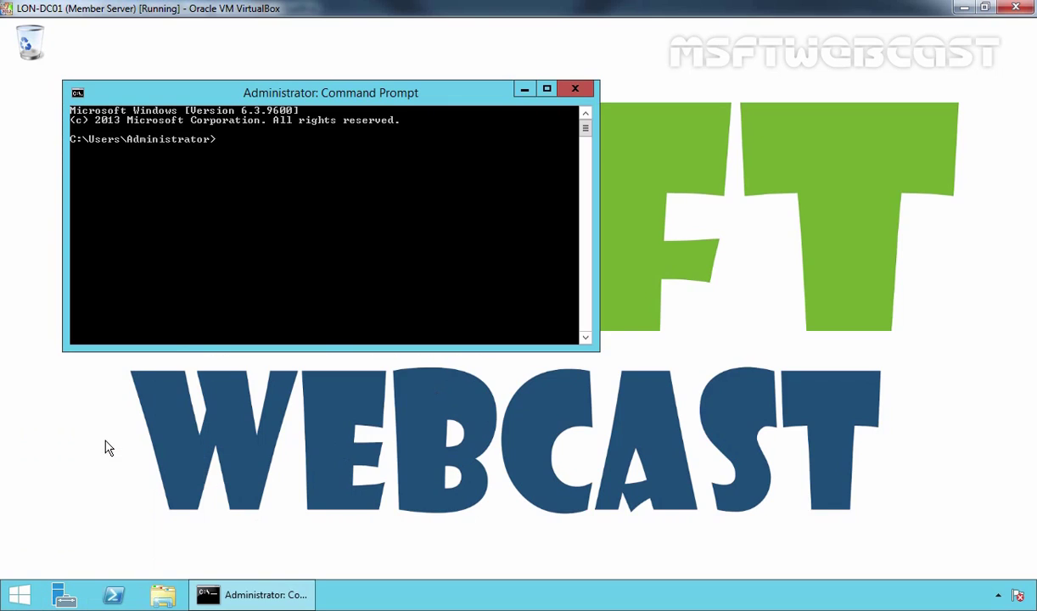
{"action": "type", "text": "ping 192.168.49.5"}
{"action": "key", "text": "Return"}
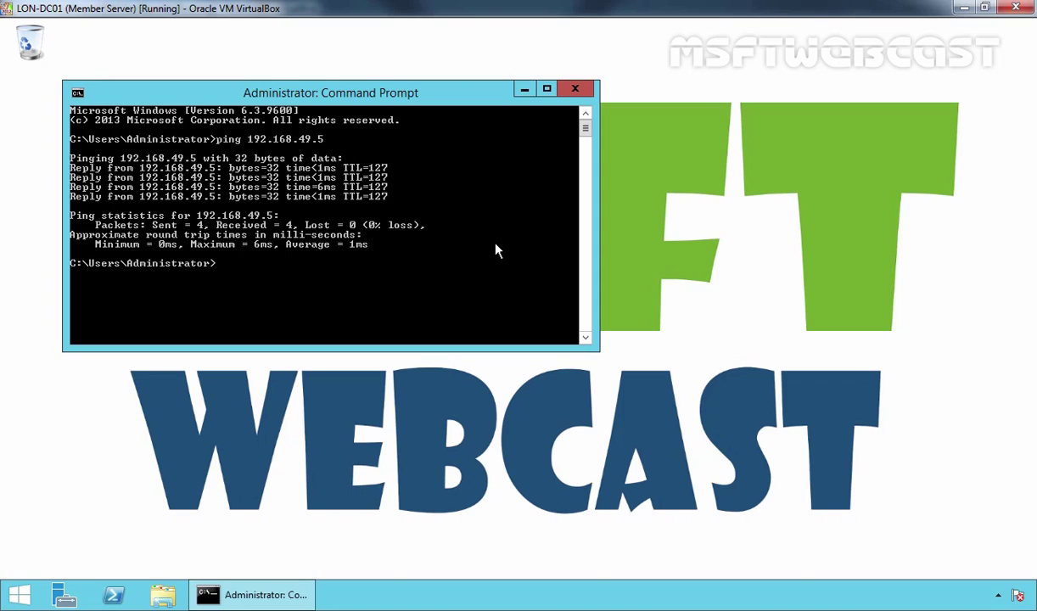
- Run nslookup to check the default DNS server, then exit and close the console
{"action": "type", "text": "nslookup"}
{"action": "key", "text": "Return"}
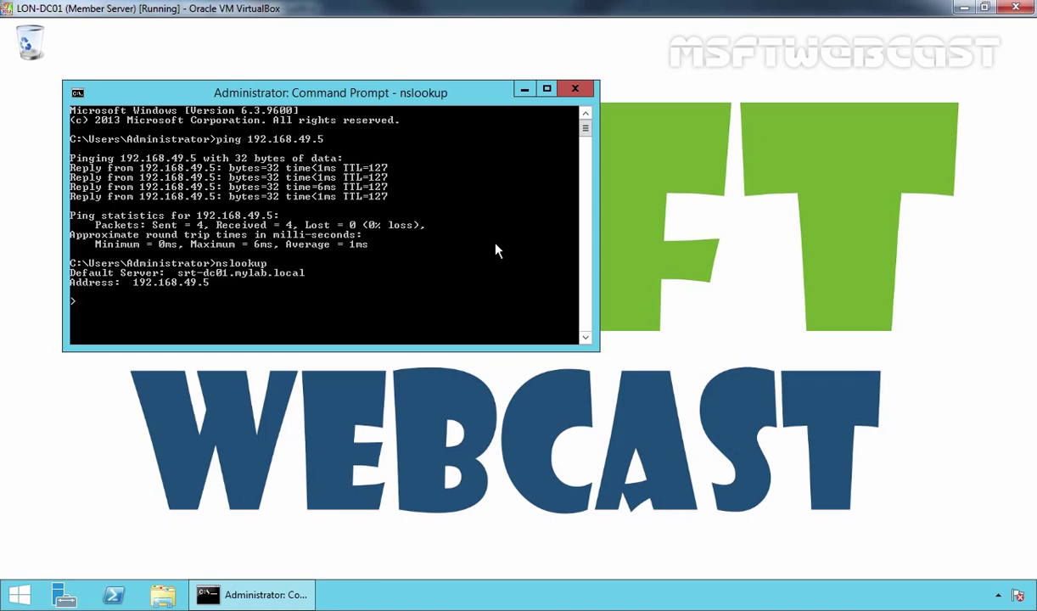
{"action": "type", "text": "exit"}
{"action": "key", "text": "Return"}
{"action": "type", "text": "exit"}
{"action": "key", "text": "Return"}
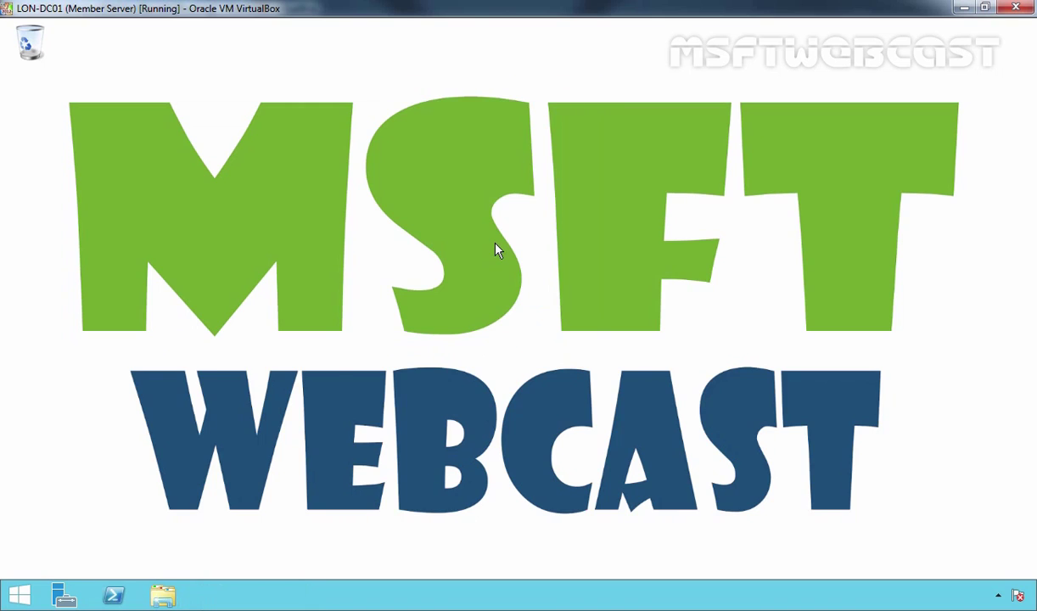
- Start the Add Roles and Features Wizard in Server Manager with role-based installation selected
{"action": "left_click", "coordinate": [63, 597]}
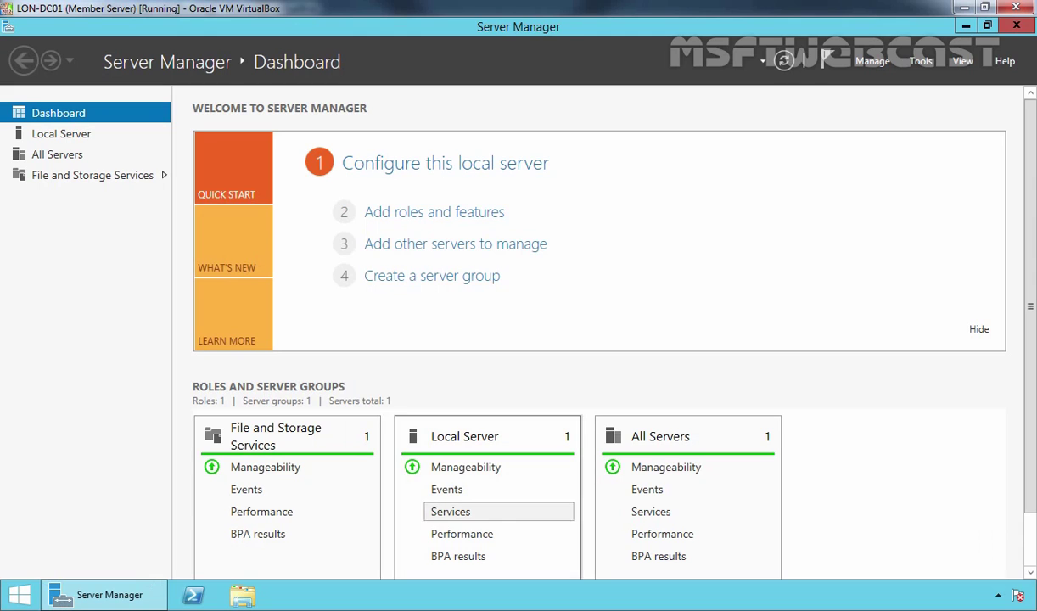
{"action": "left_click", "coordinate": [430, 214]}
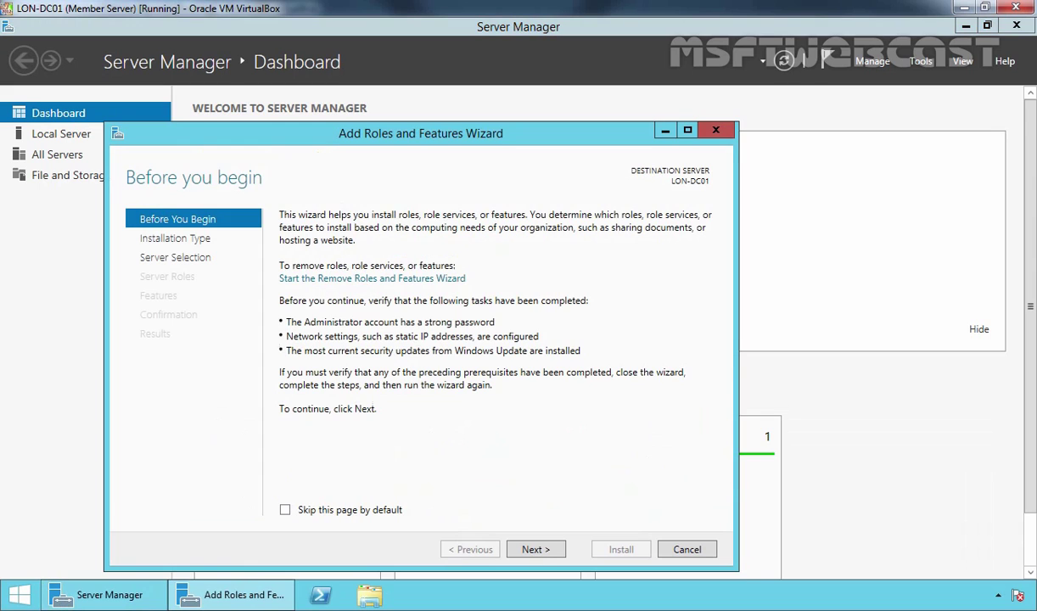
{"action": "left_click", "coordinate": [537, 550]}
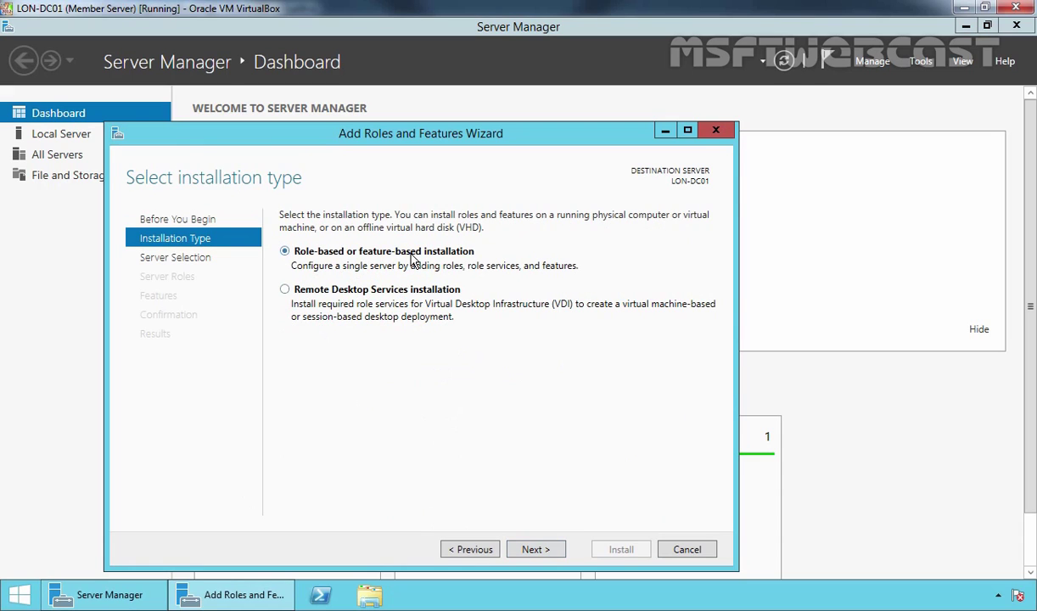
{"action": "left_click", "coordinate": [537, 550]}
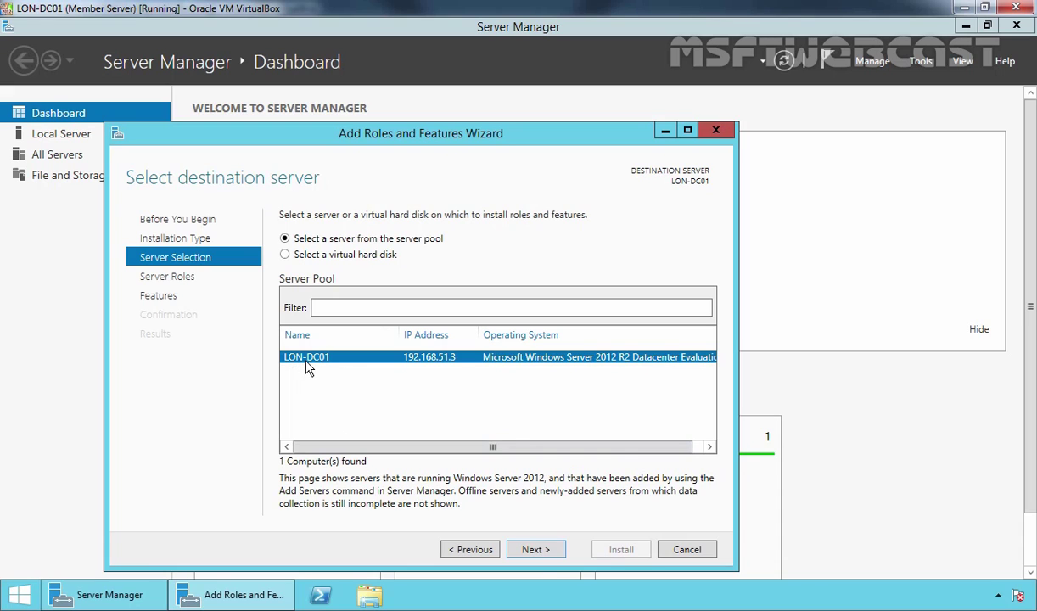
- Install Active Directory Domain Services with management features on LON-DC01, then launch domain controller promotion
{"action": "left_click", "coordinate": [541, 550]}
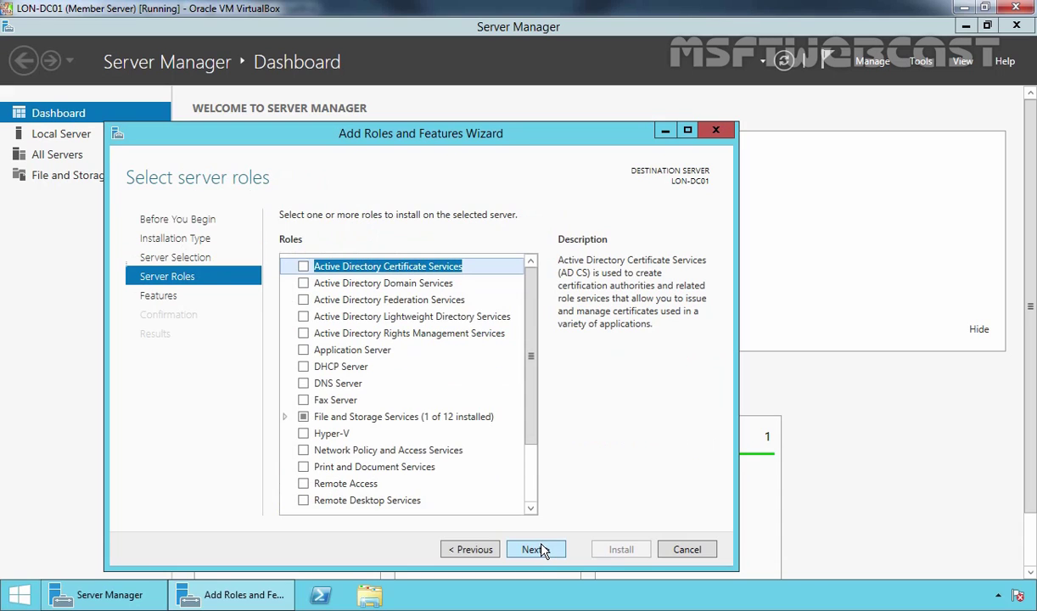
{"action": "left_click", "coordinate": [397, 285]}
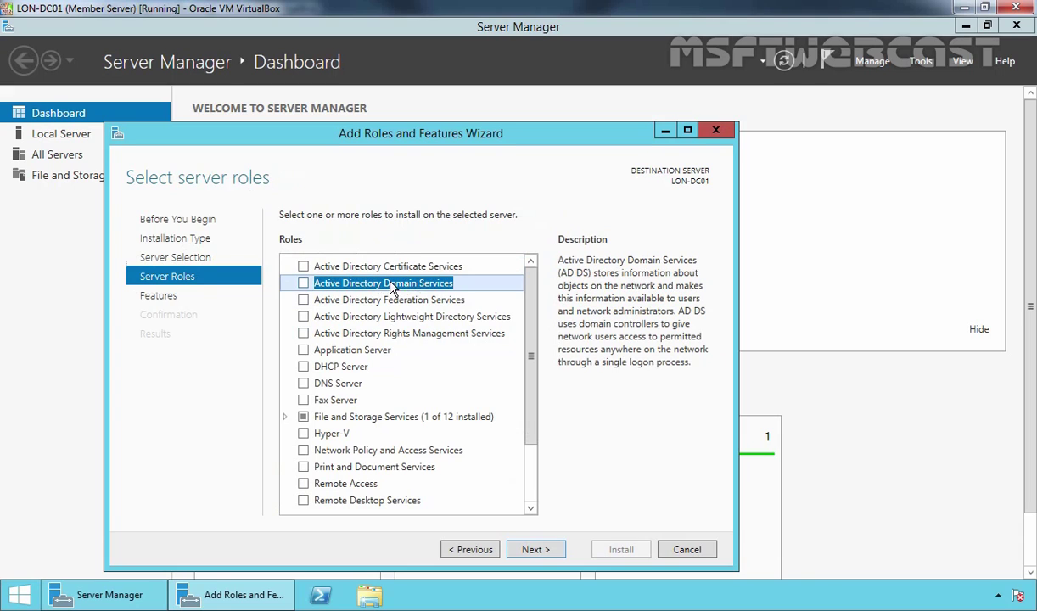
{"action": "left_click", "coordinate": [303, 284]}
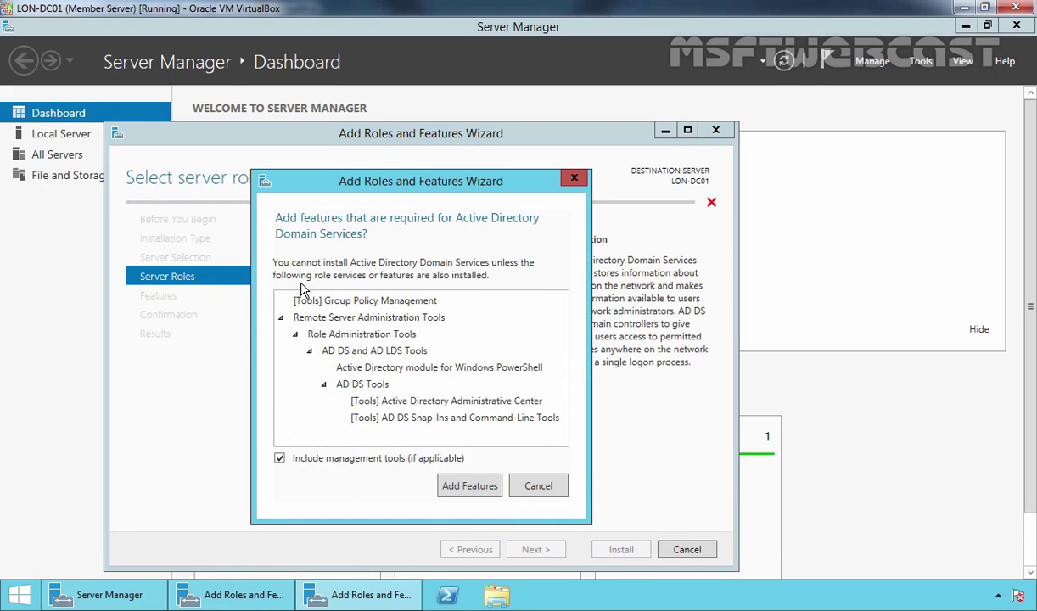
{"action": "left_click", "coordinate": [466, 488]}
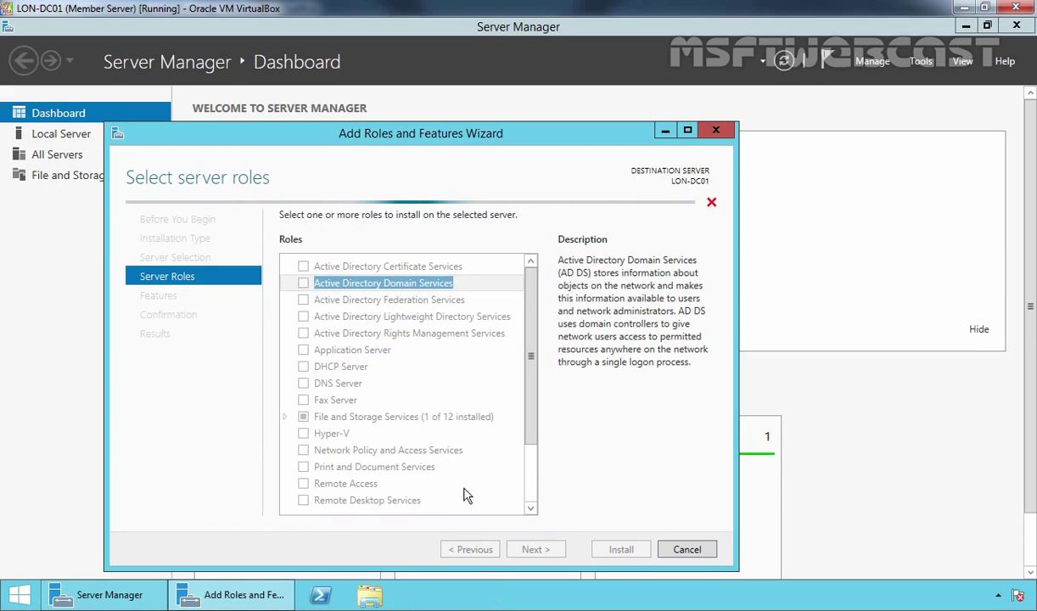
{"action": "left_click", "coordinate": [533, 550]}
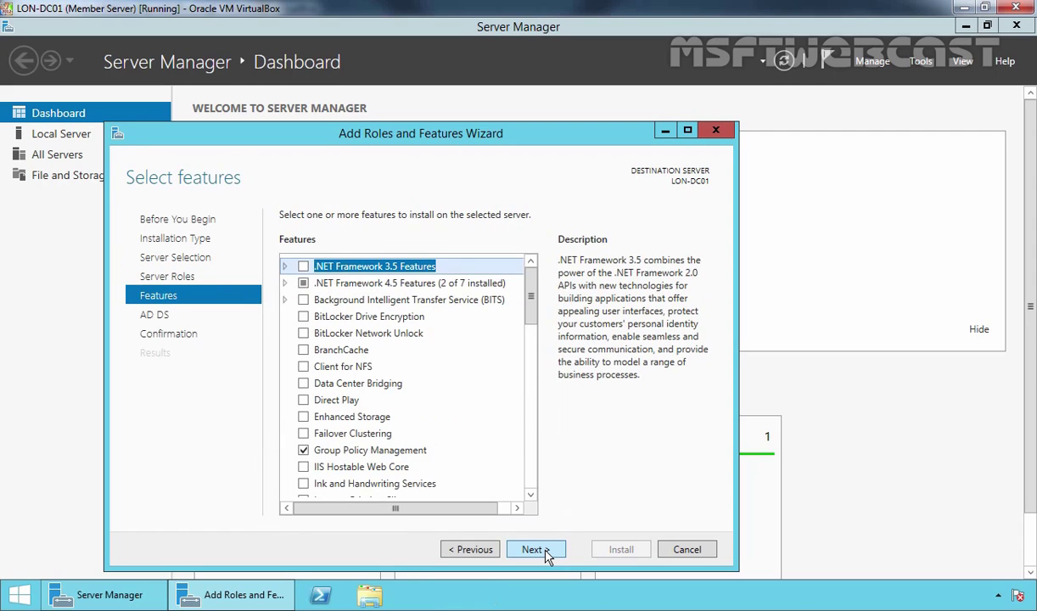
{"action": "left_click", "coordinate": [533, 550]}
{"action": "left_click", "coordinate": [533, 550]}
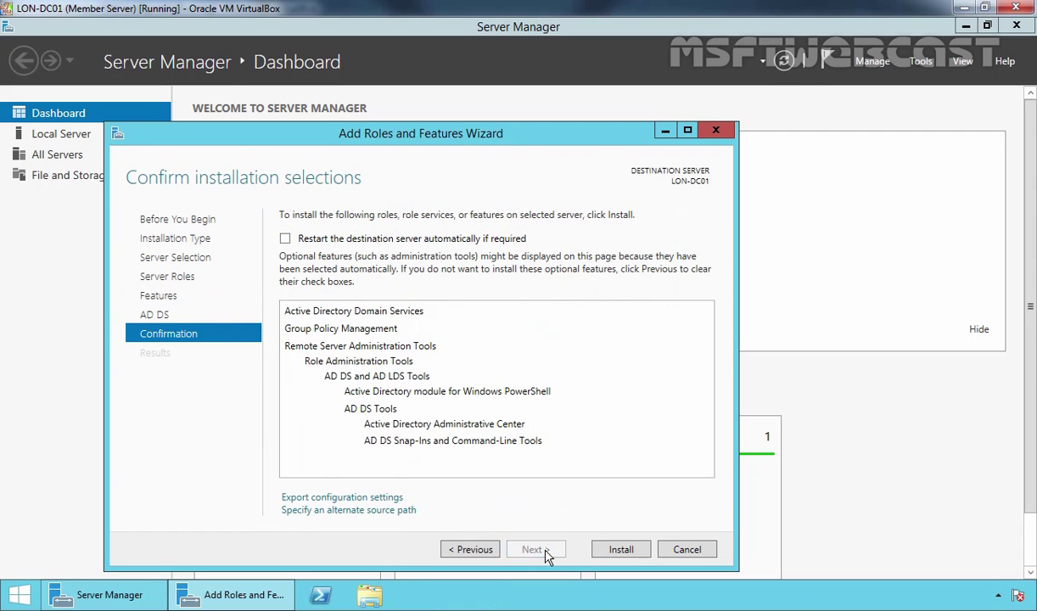
{"action": "left_click", "coordinate": [620, 550]}
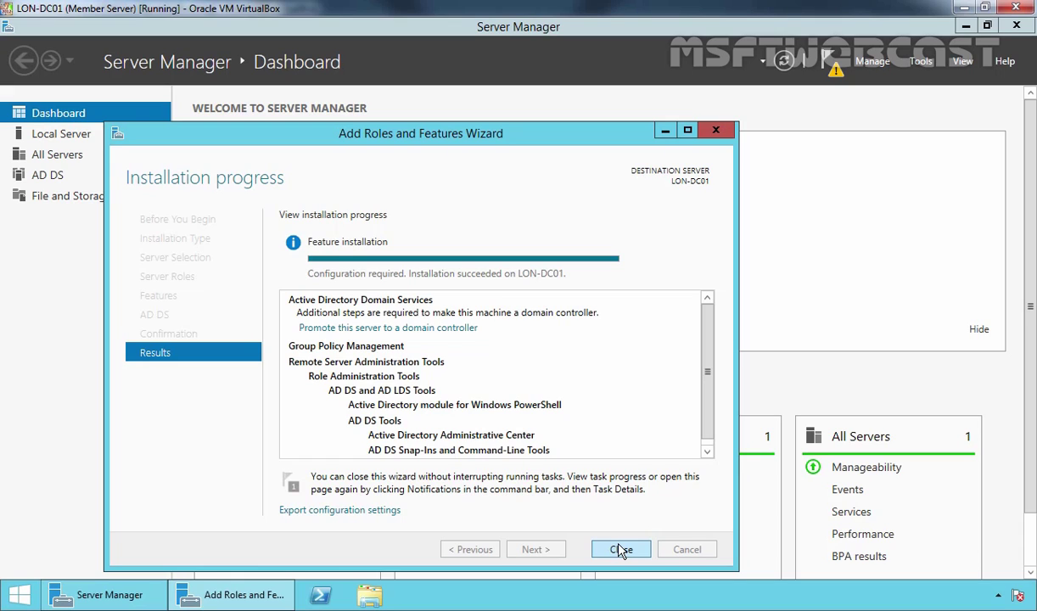
{"action": "left_click", "coordinate": [339, 331]}
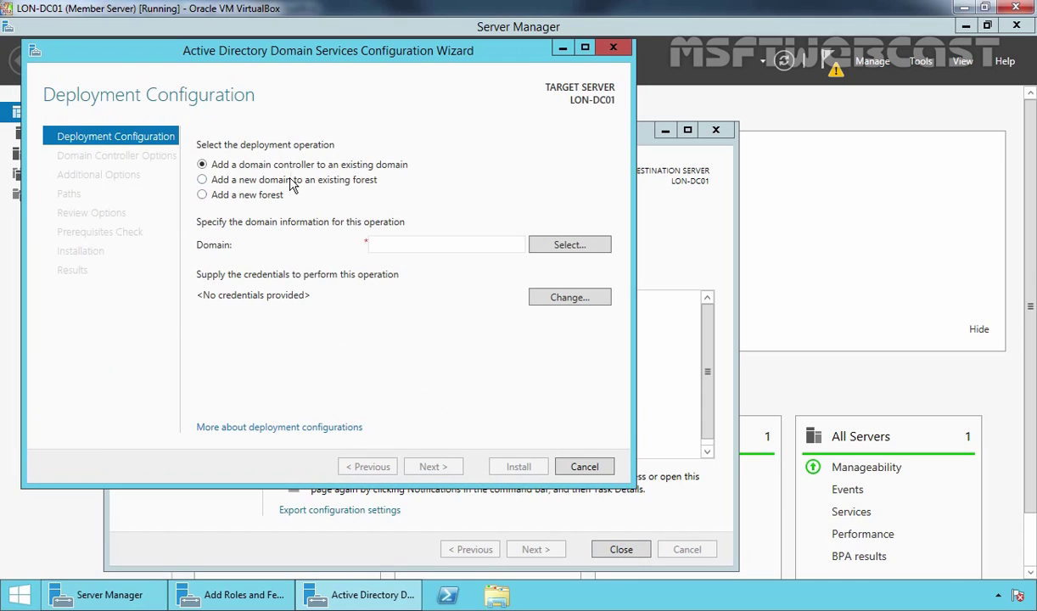
- Choose to add a Tree Domain named demolab.local to the existing forest mylab.local
{"action": "left_click", "coordinate": [281, 180]}
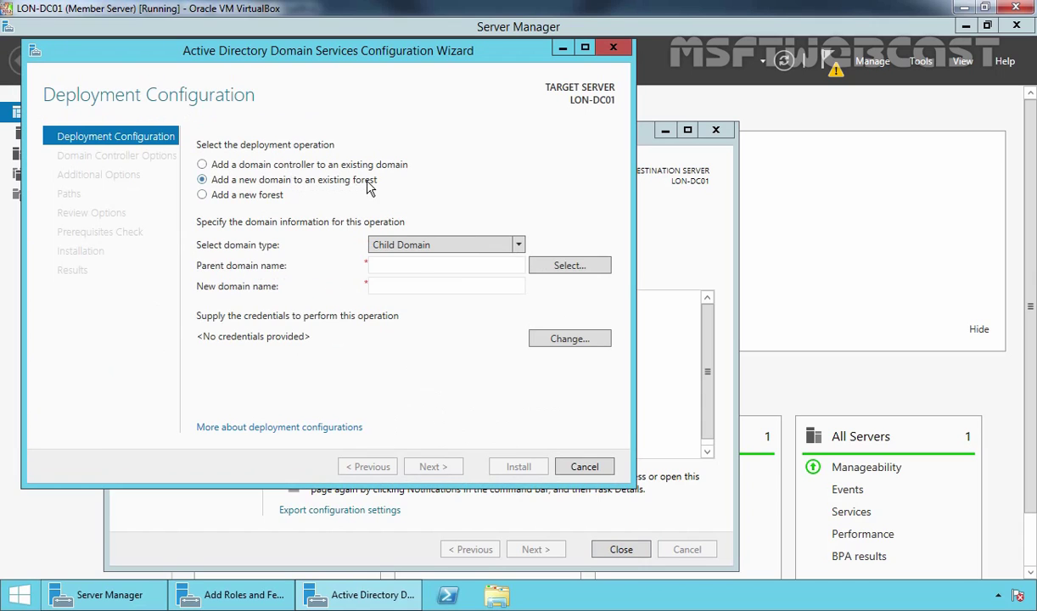
{"action": "left_click", "coordinate": [414, 247]}
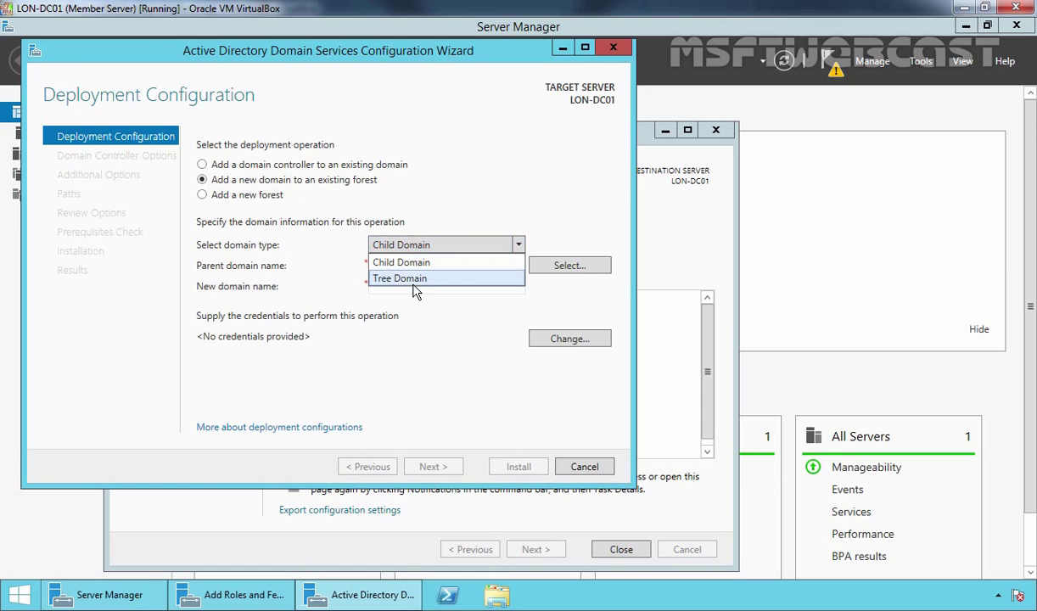
{"action": "left_click", "coordinate": [412, 282]}
{"action": "left_click", "coordinate": [406, 271]}
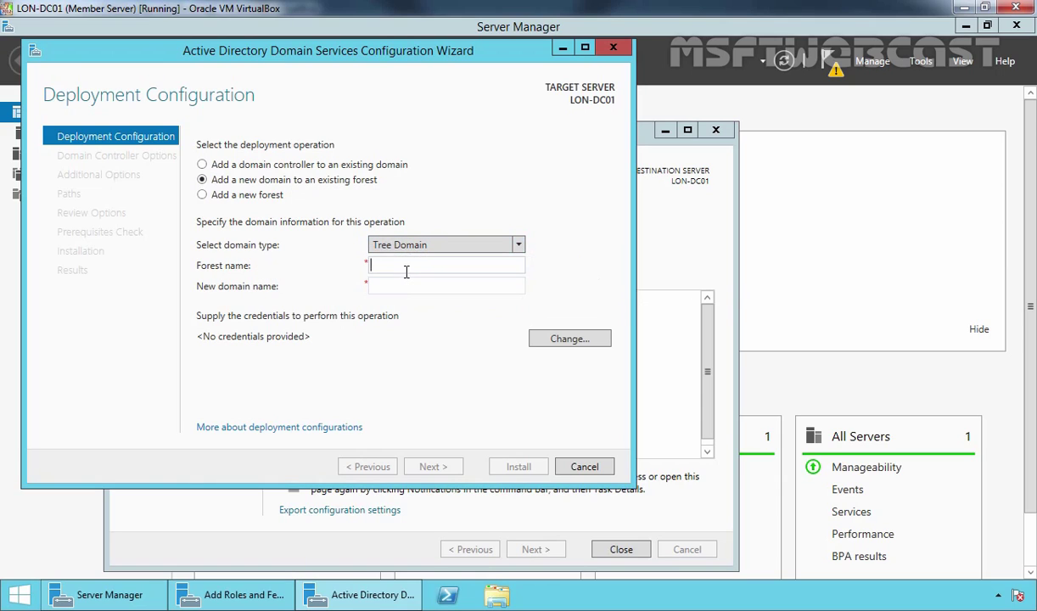
{"action": "type", "text": "mylab.local"}
{"action": "left_click", "coordinate": [388, 290]}
{"action": "type", "text": "demo"}
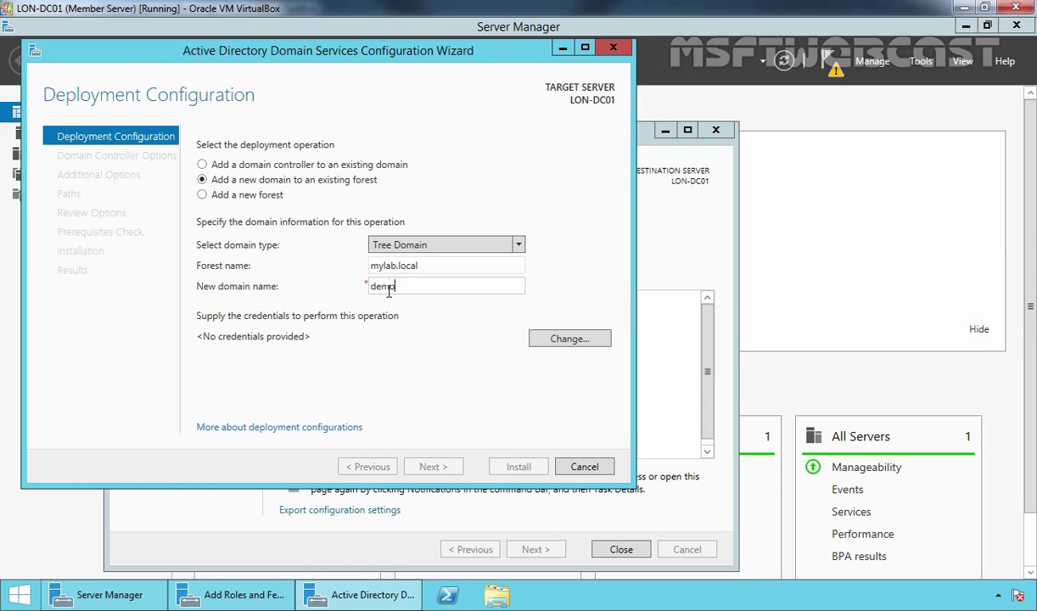
{"action": "type", "text": "lab.local"}
- Supply the mylab.local forest administrator's username and password as deployment credentials
{"action": "left_click", "coordinate": [533, 339]}
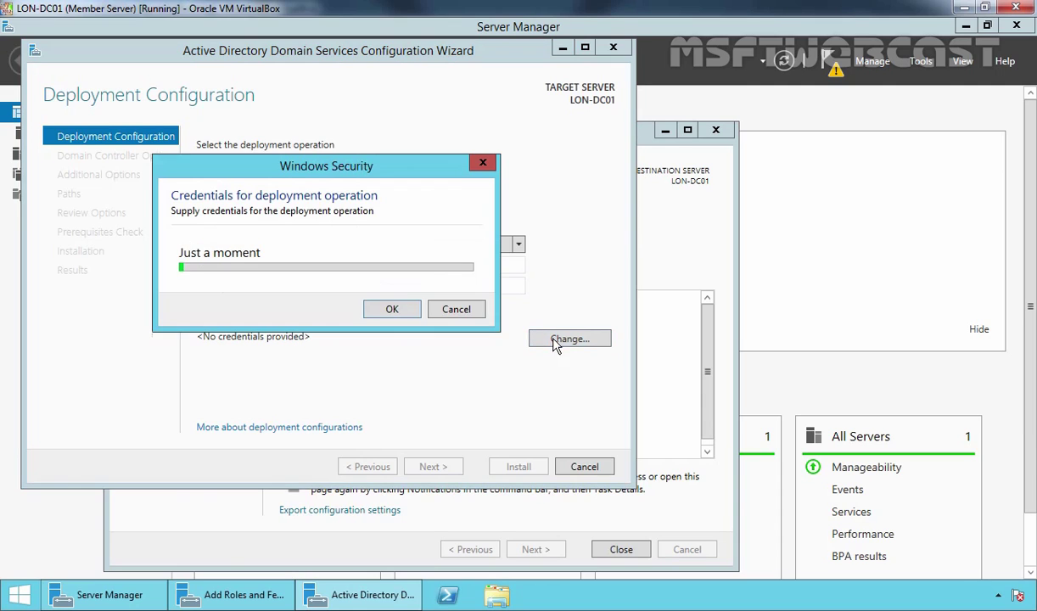
{"action": "type", "text": "admi"}
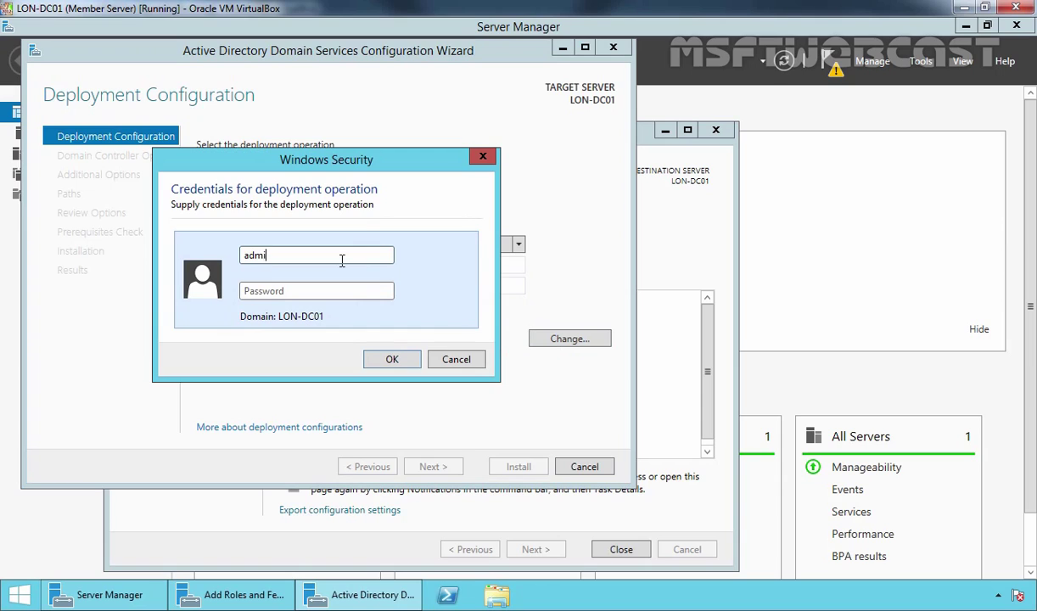
{"action": "type", "text": "nistrator@mylab"}
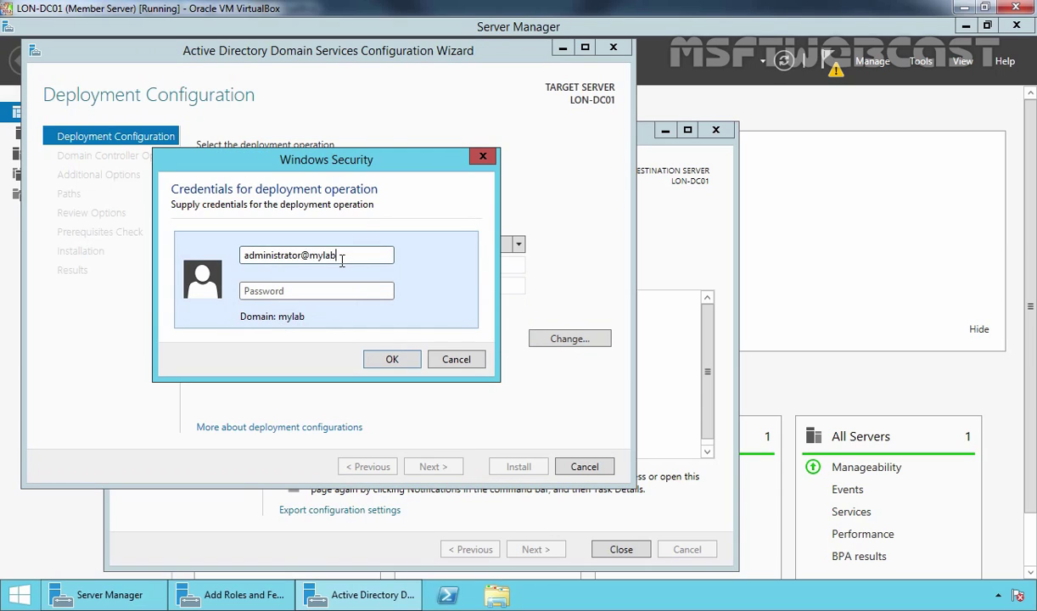
{"action": "type", "text": ".local"}
{"action": "key", "text": "Tab"}
{"action": "type", "text": "******"}
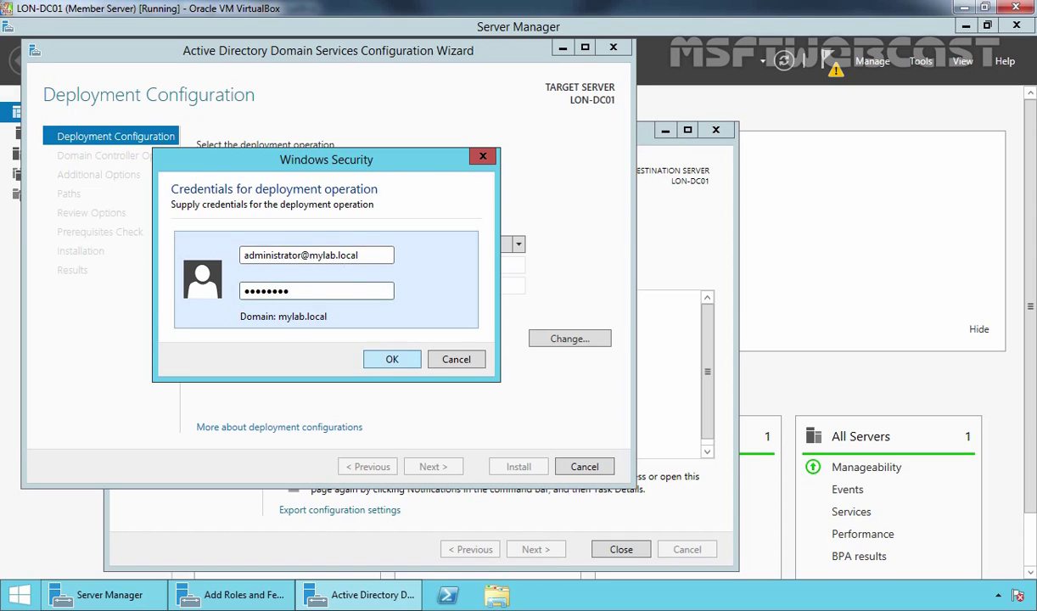
{"action": "left_click", "coordinate": [392, 360]}
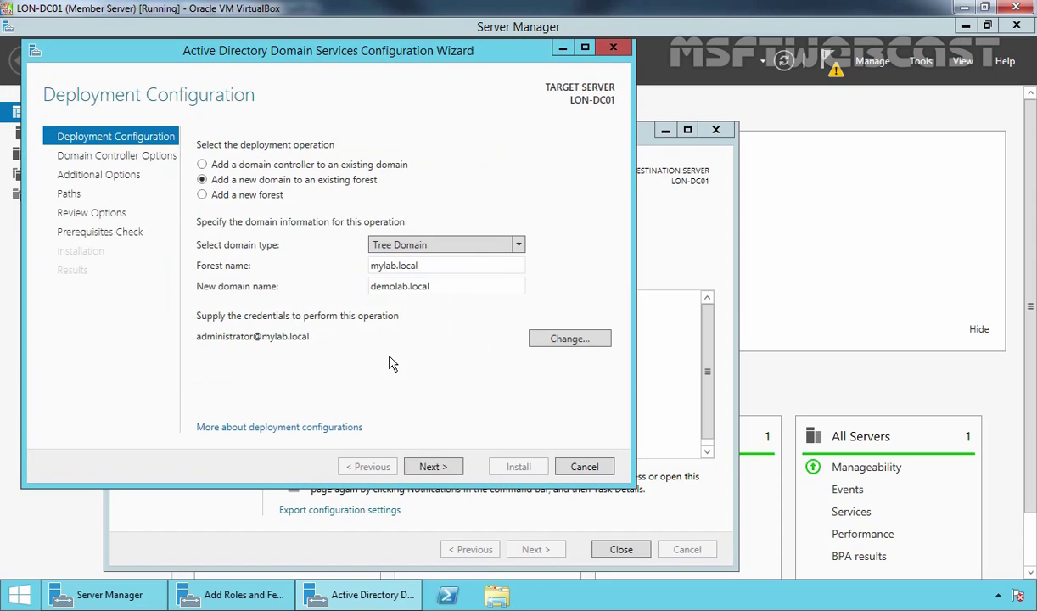
- Enter and confirm the DSRM password, then continue past the DNS delegation options
{"action": "left_click", "coordinate": [433, 468]}
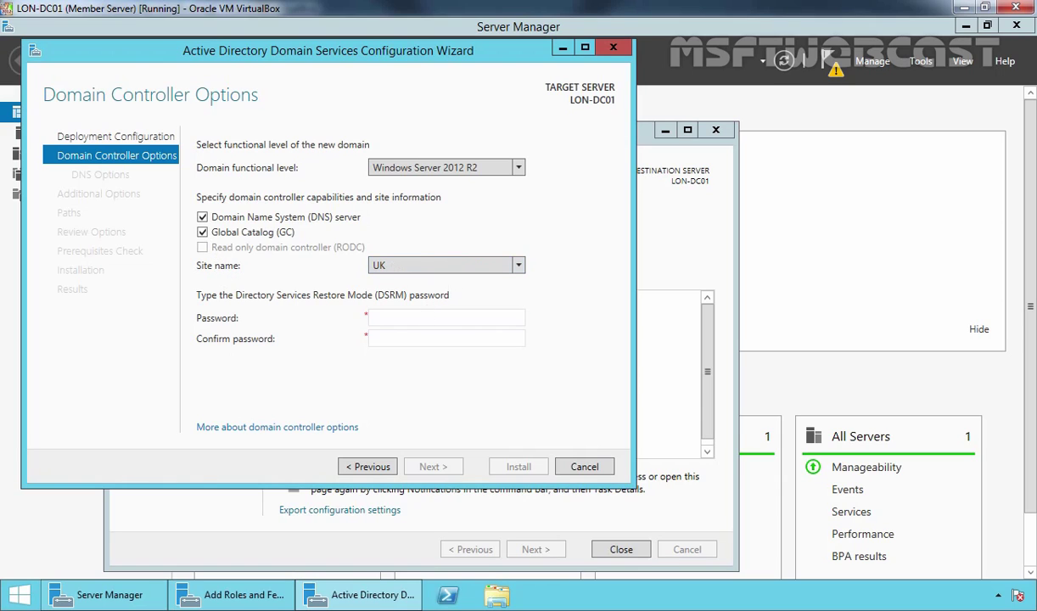
{"action": "left_click", "coordinate": [419, 317]}
{"action": "type", "text": "Pa$$w0rd"}
{"action": "key", "text": "Tab"}
{"action": "type", "text": "Pa$$w0rd"}
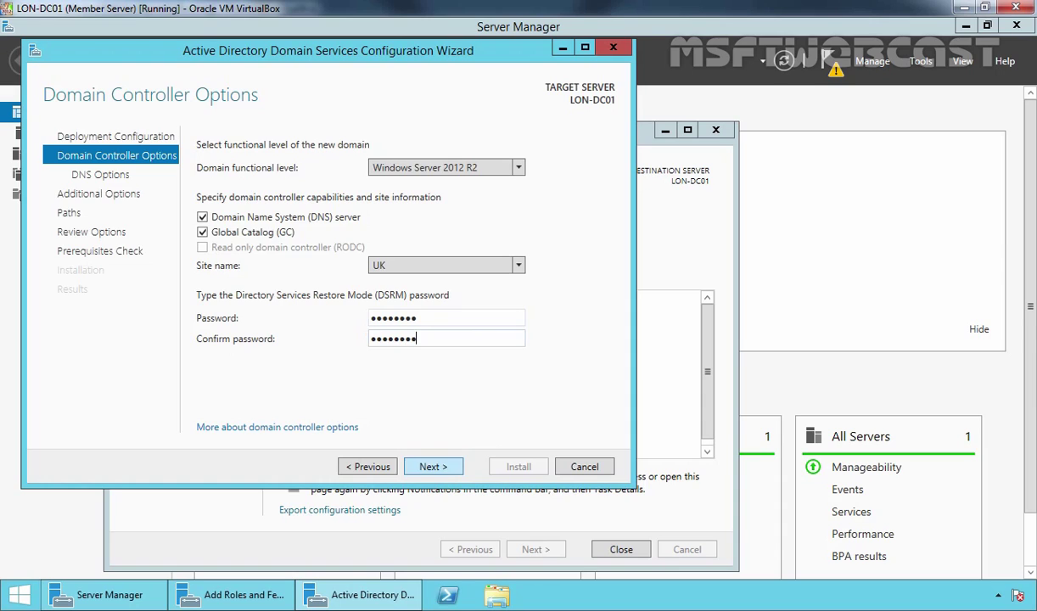
{"action": "left_click", "coordinate": [433, 467]}
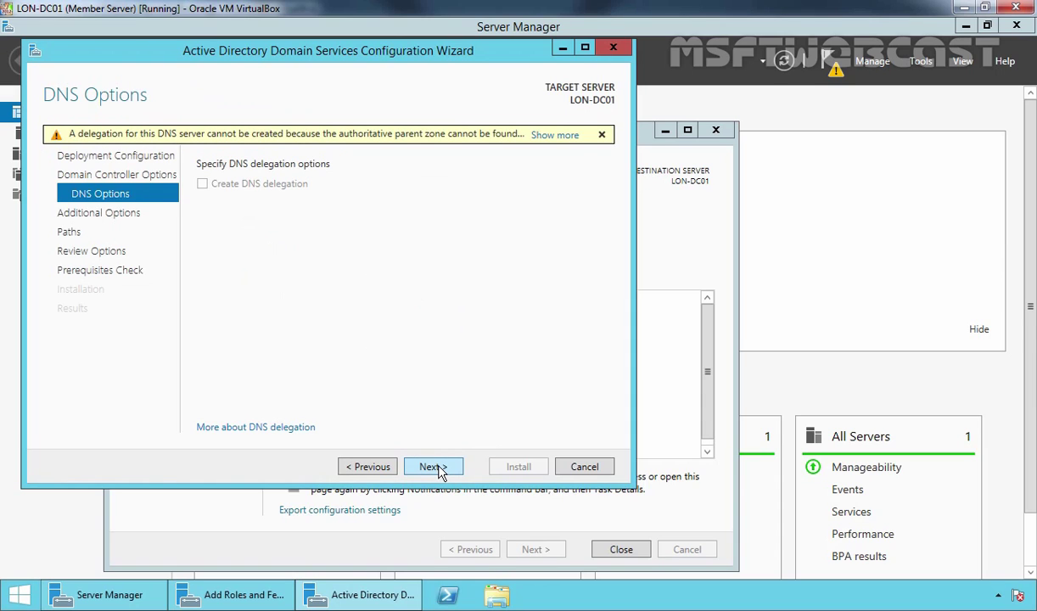
{"action": "left_click", "coordinate": [438, 471]}
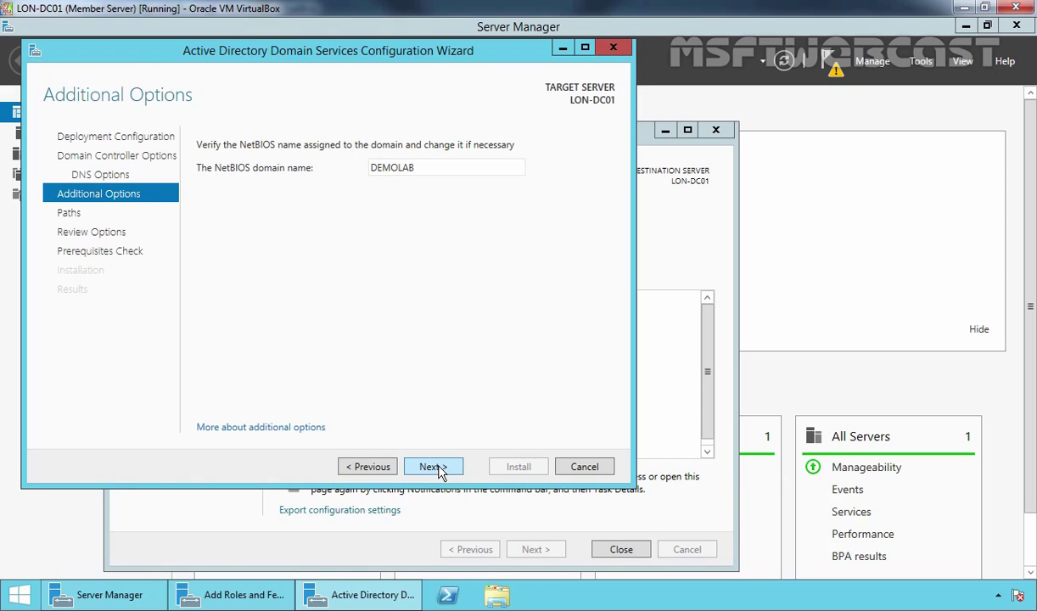
- Accept NetBIOS name DEMOLAB and default database, log and SYSVOL paths, then run prerequisite checks
{"action": "left_click", "coordinate": [433, 468]}
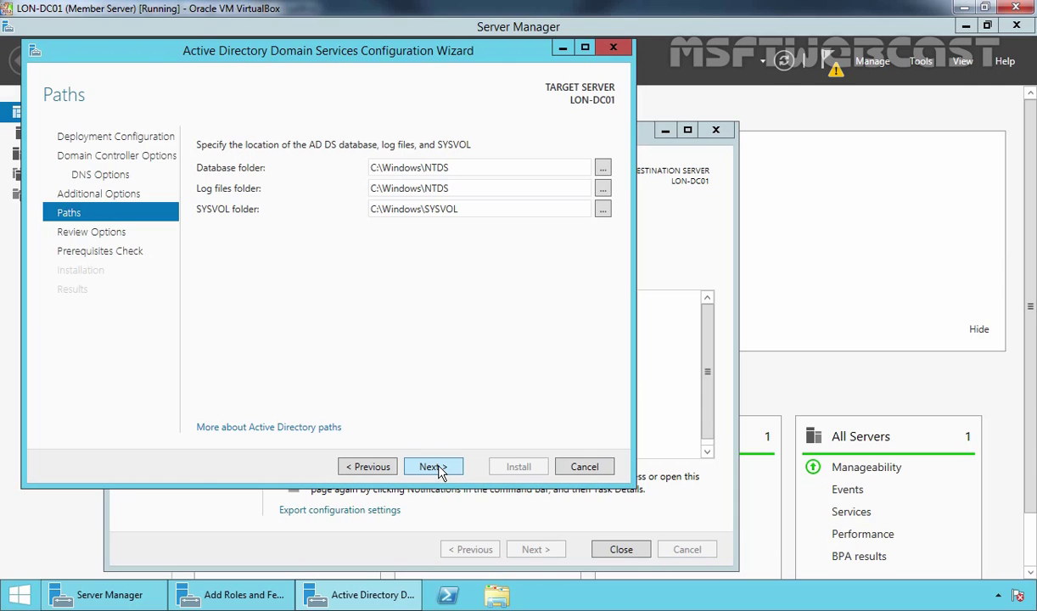
{"action": "left_click", "coordinate": [433, 467]}
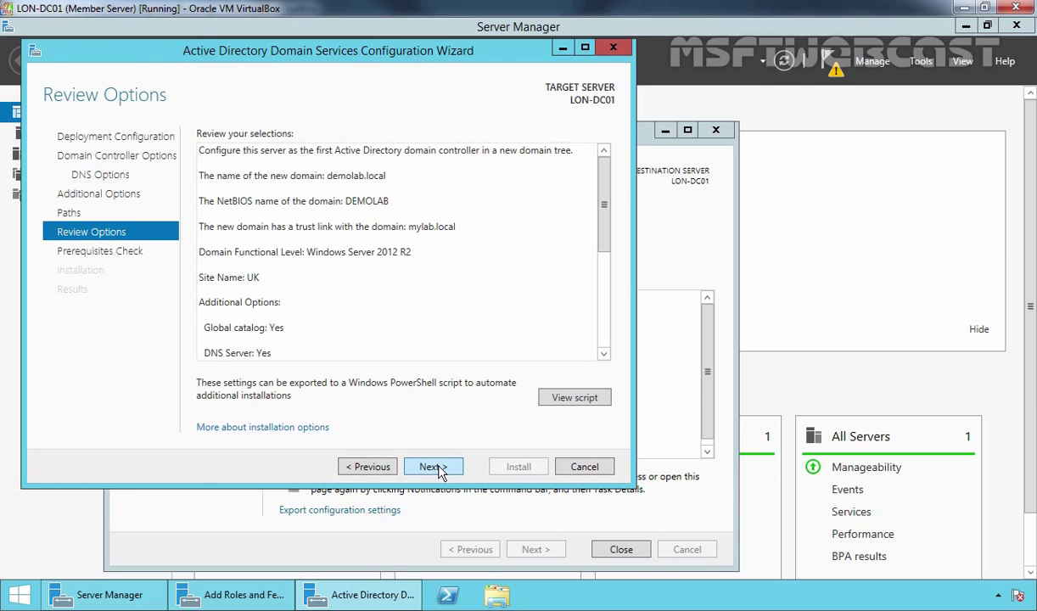
{"action": "left_click", "coordinate": [438, 472]}
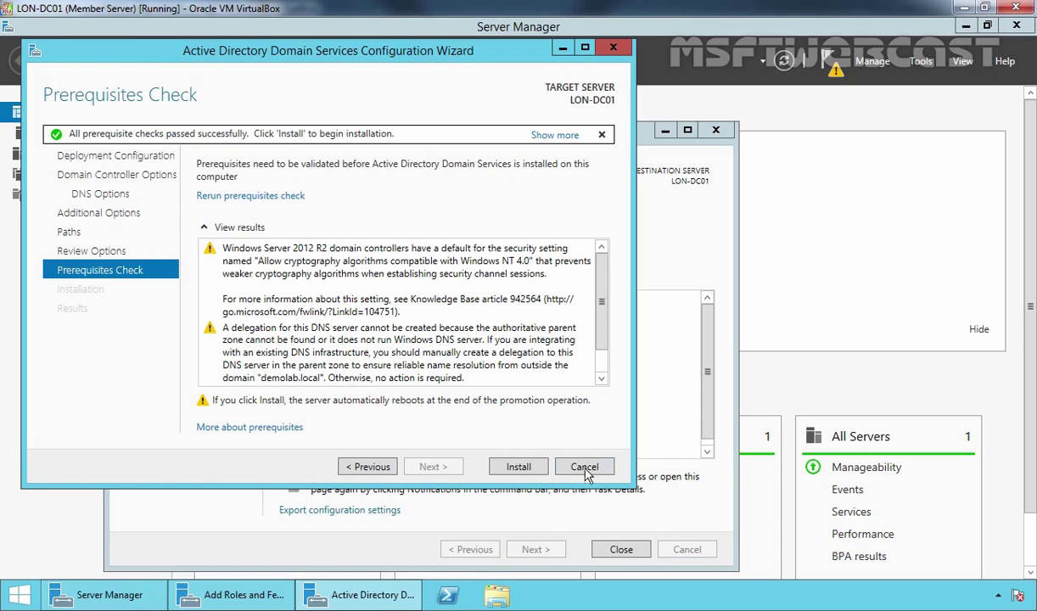
- Install the domain controller role, then sign in as DEMOLAB\Administrator after the restart
{"action": "left_click", "coordinate": [519, 467]}
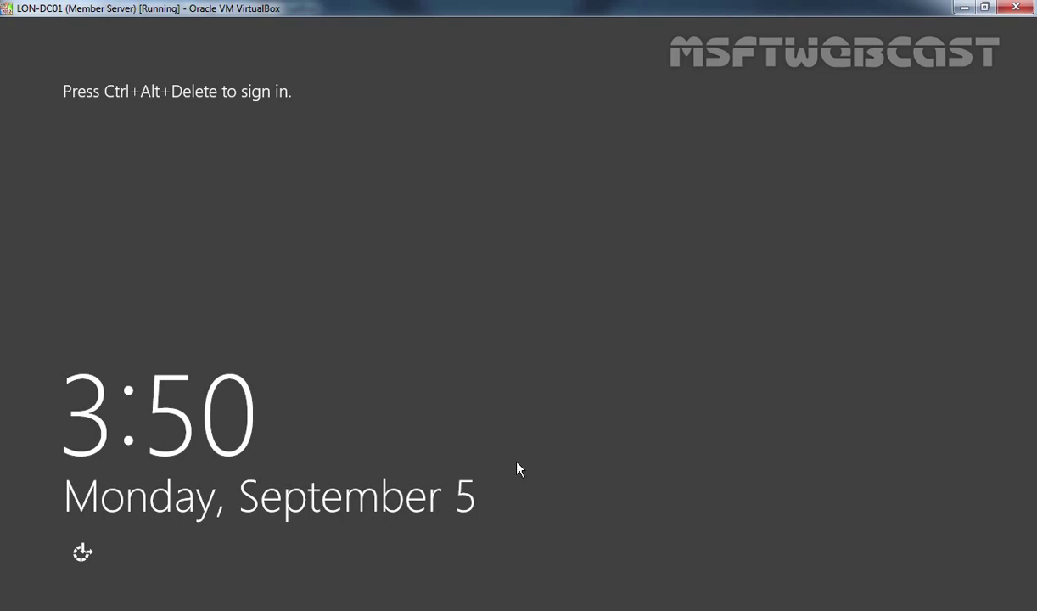
{"action": "key", "text": "ctrl+alt+Delete"}
{"action": "type", "text": "*********"}
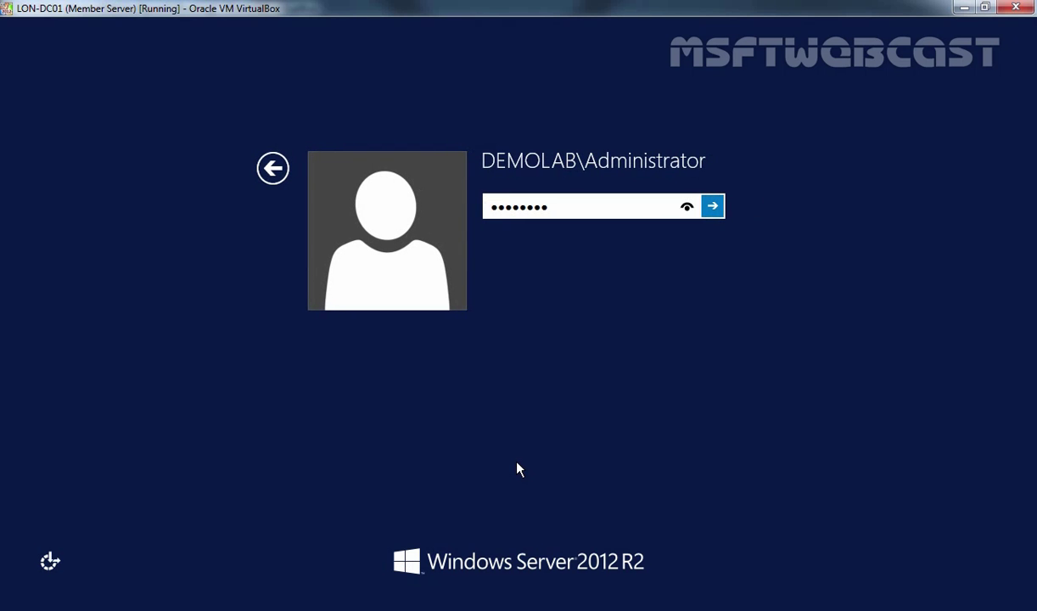
{"action": "key", "text": "Return"}
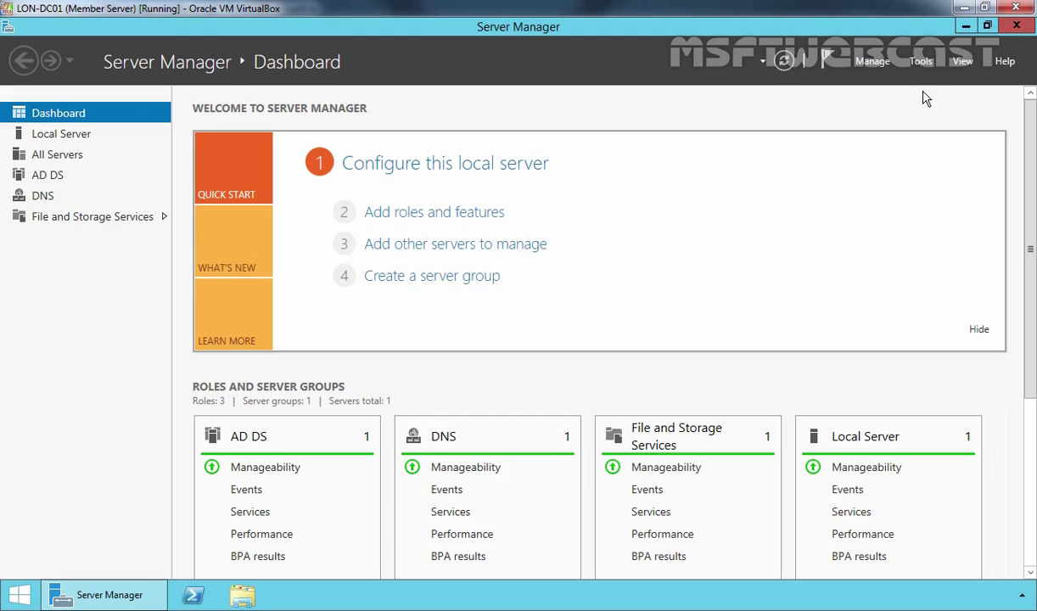
- Confirm LON-DC01 is listed under demolab.local's Domain Controllers as a GC in site UK, then close the console
{"action": "left_click", "coordinate": [923, 62]}
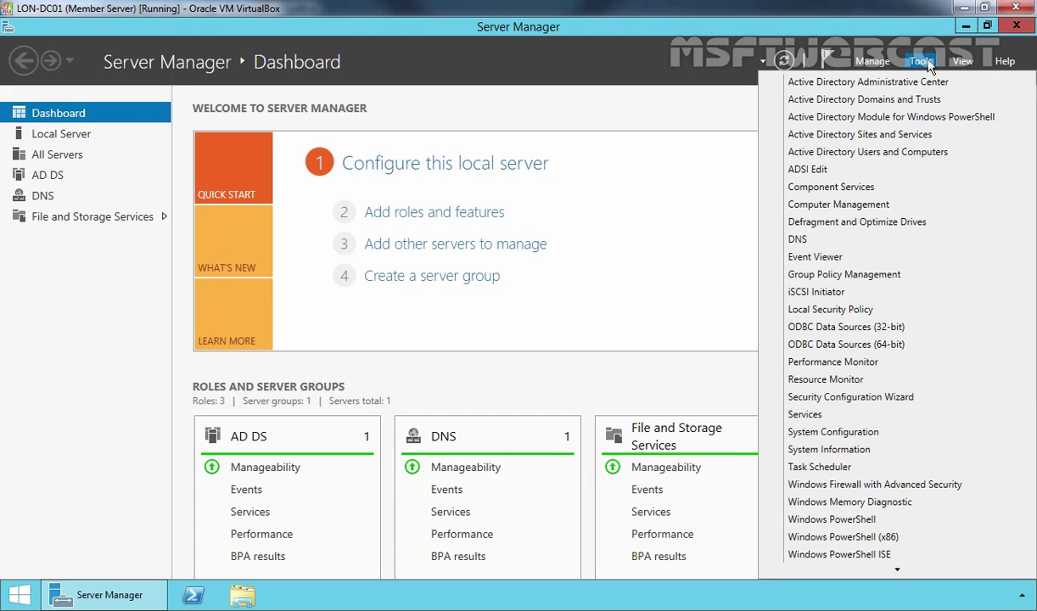
{"action": "left_click", "coordinate": [869, 155]}
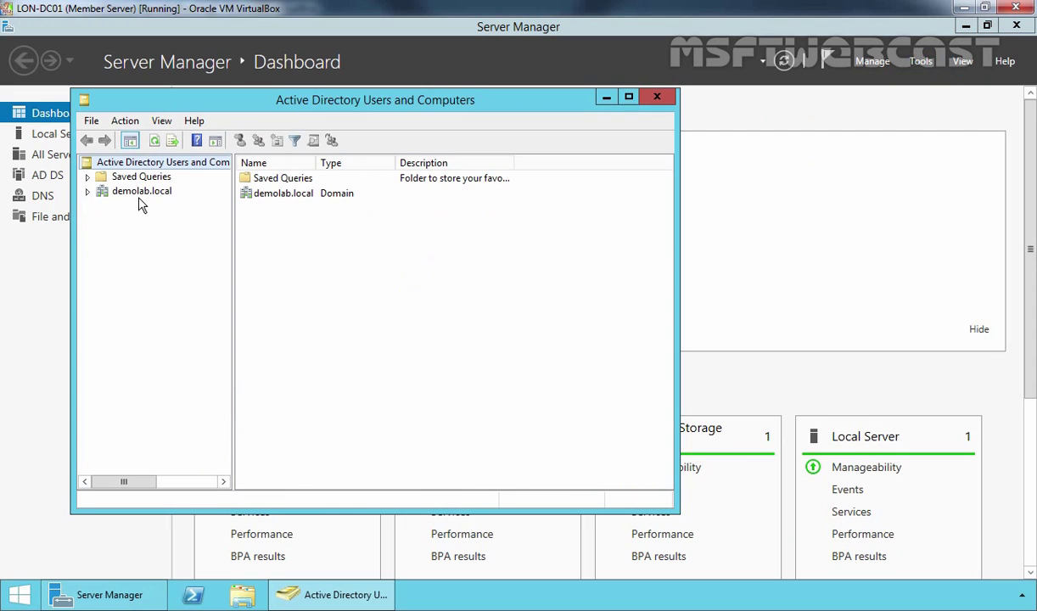
{"action": "left_click", "coordinate": [133, 188]}
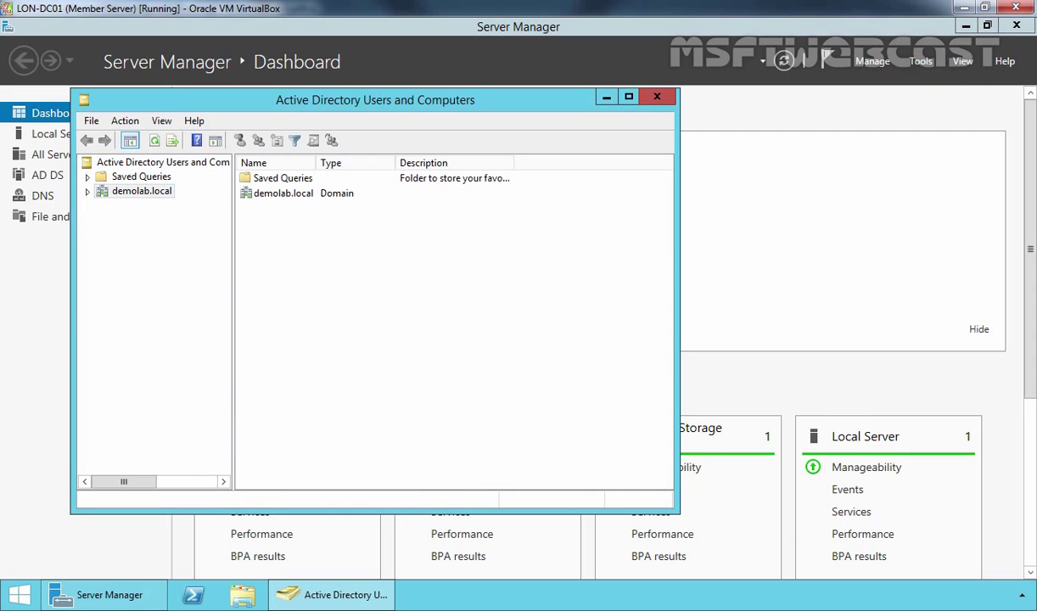
{"action": "double_click", "coordinate": [134, 190]}
{"action": "left_click", "coordinate": [155, 234]}
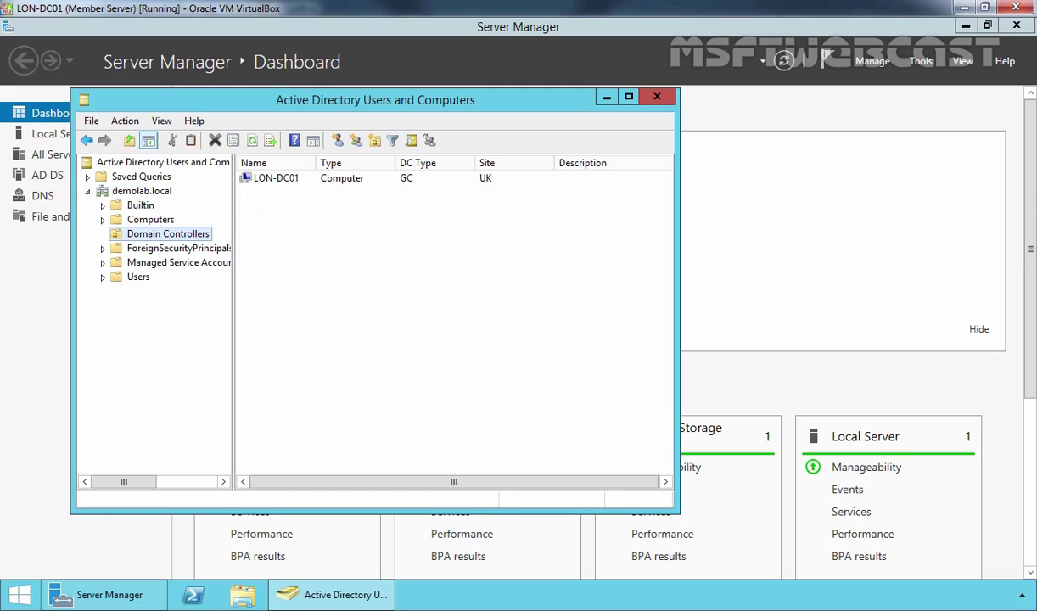
{"action": "left_click_drag", "start_coordinate": [318, 228], "coordinate": [257, 188]}
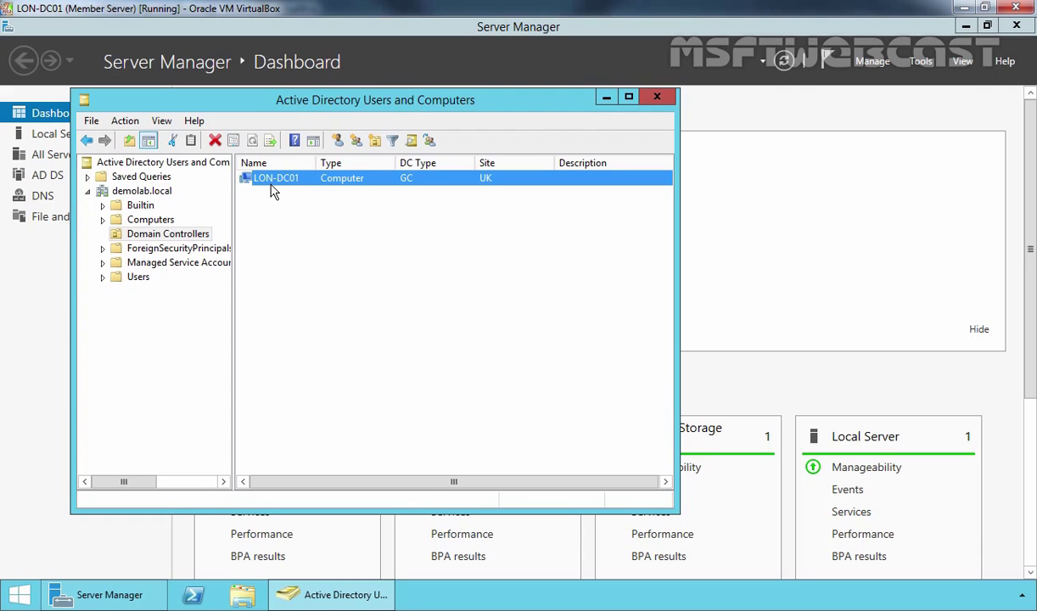
{"action": "left_click", "coordinate": [656, 96]}
{"action": "left_click", "coordinate": [922, 63]}
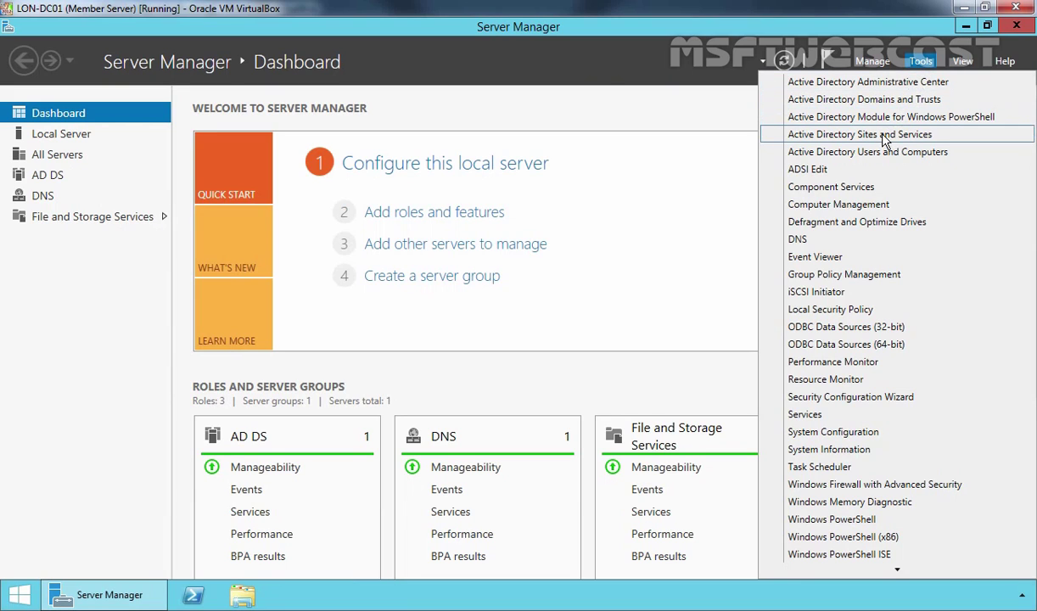
- In Sites and Services, expand Sites > UK > Servers to LON-DC01
{"action": "left_click", "coordinate": [848, 135]}
{"action": "left_click", "coordinate": [143, 214]}
{"action": "double_click", "coordinate": [142, 214]}
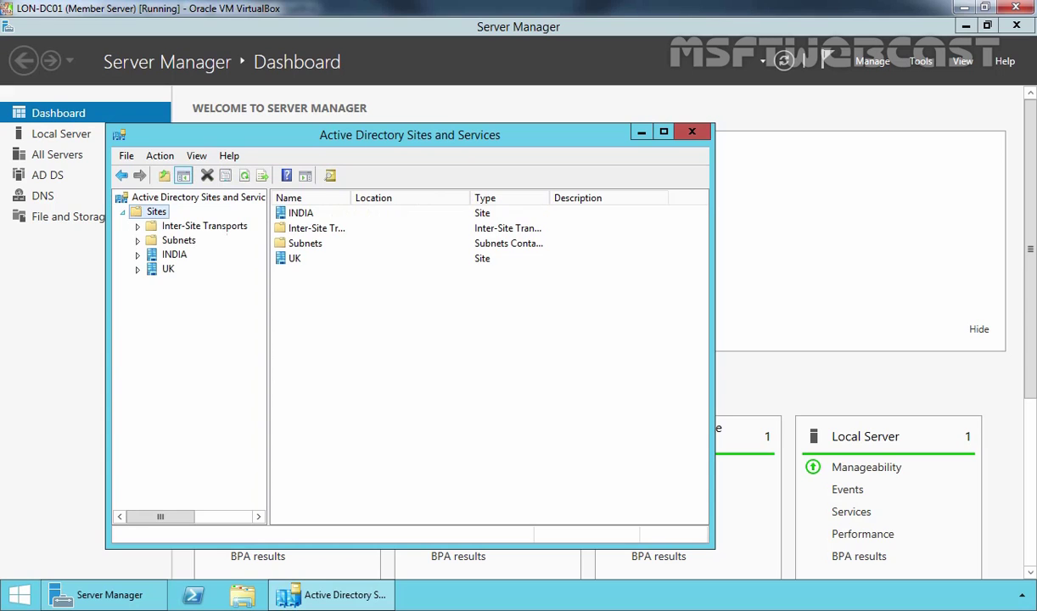
{"action": "left_click", "coordinate": [140, 270]}
{"action": "left_click", "coordinate": [165, 285]}
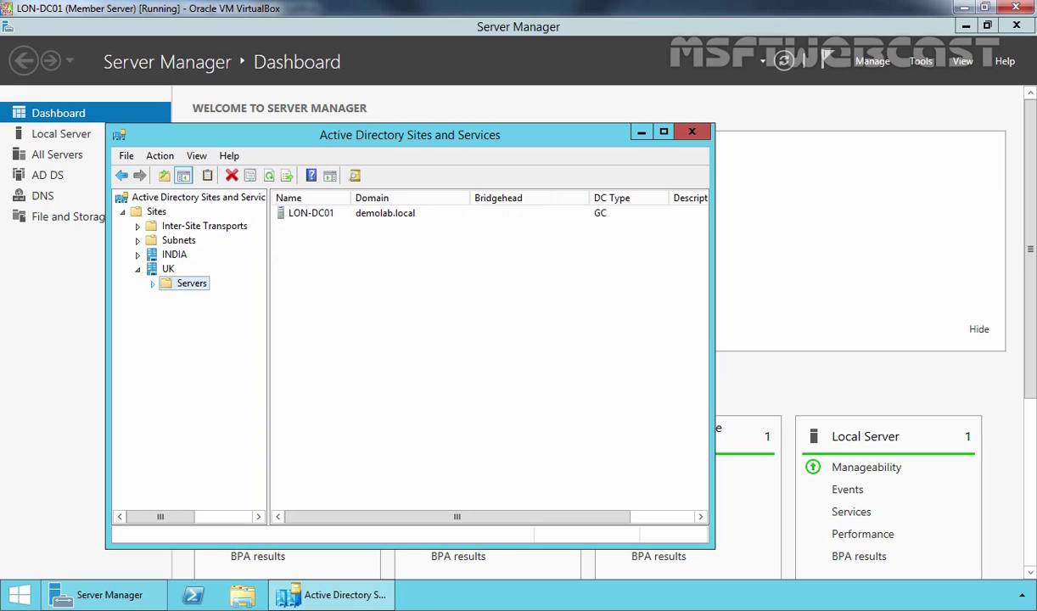
{"action": "left_click", "coordinate": [153, 284]}
{"action": "left_click", "coordinate": [218, 298]}
{"action": "double_click", "coordinate": [219, 298]}
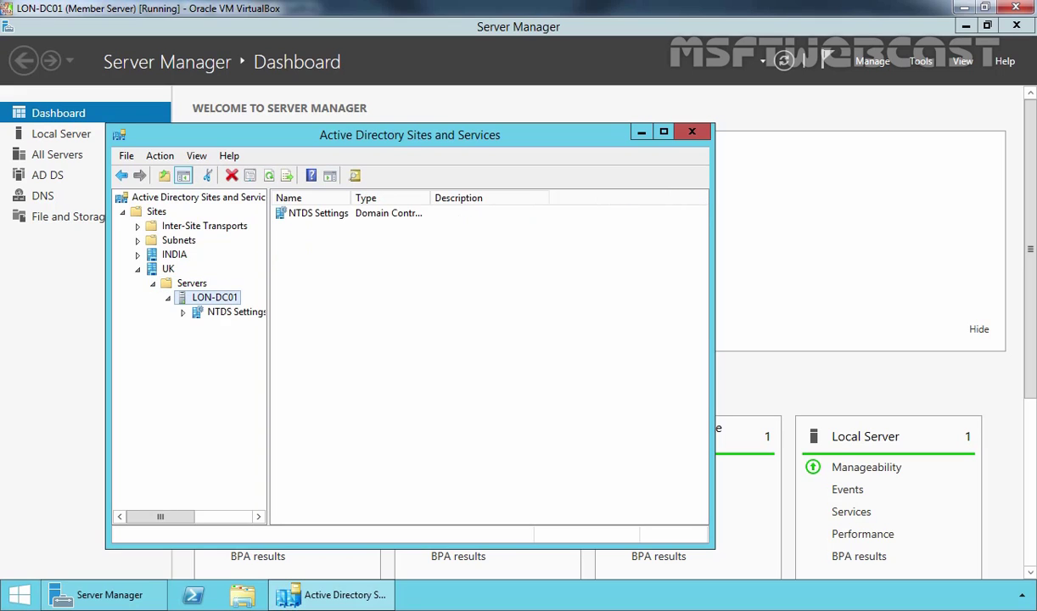
- Run Check Replication Topology on LON-DC01's NTDS Settings
{"action": "left_click", "coordinate": [224, 314]}
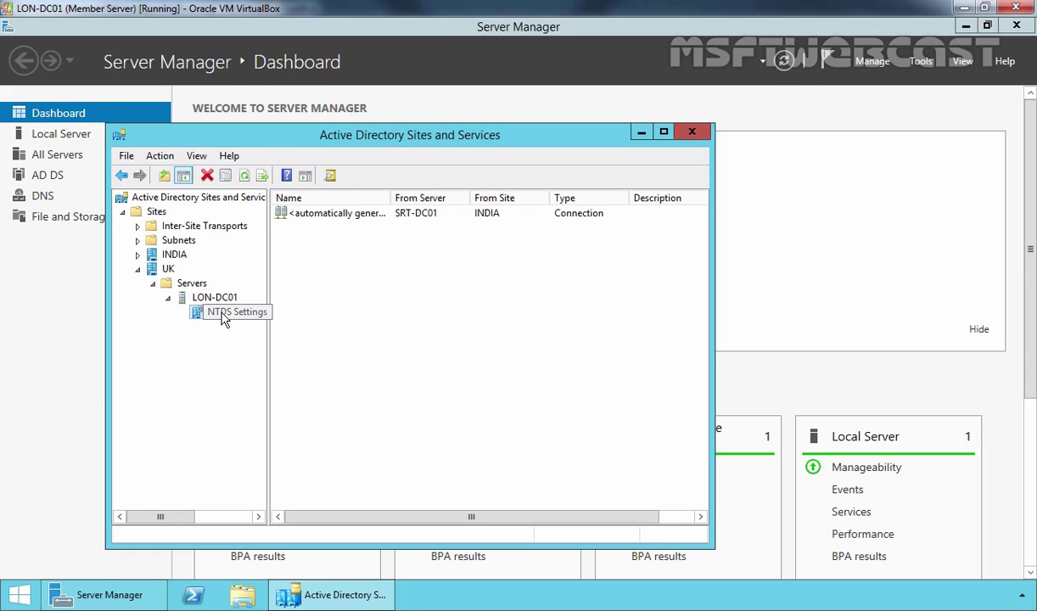
{"action": "right_click", "coordinate": [223, 316]}
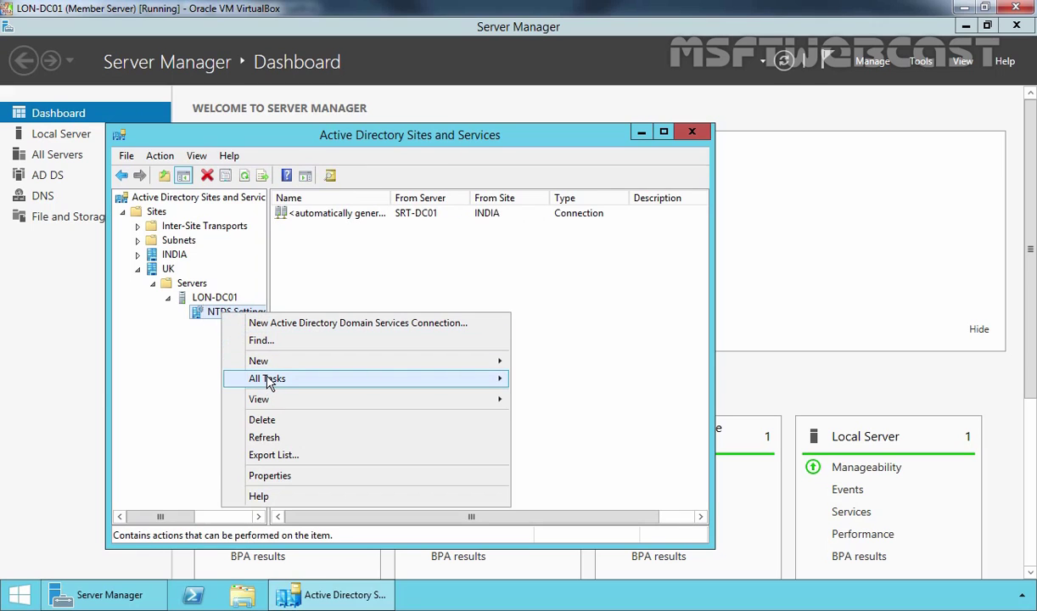
{"action": "mouse_move", "coordinate": [268, 381]}
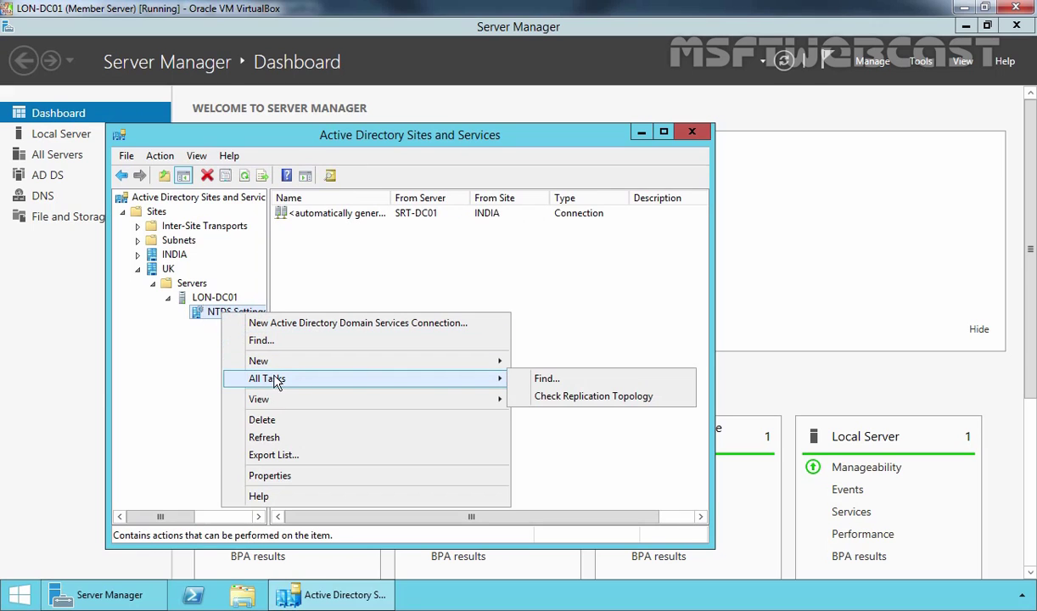
{"action": "left_click", "coordinate": [571, 399]}
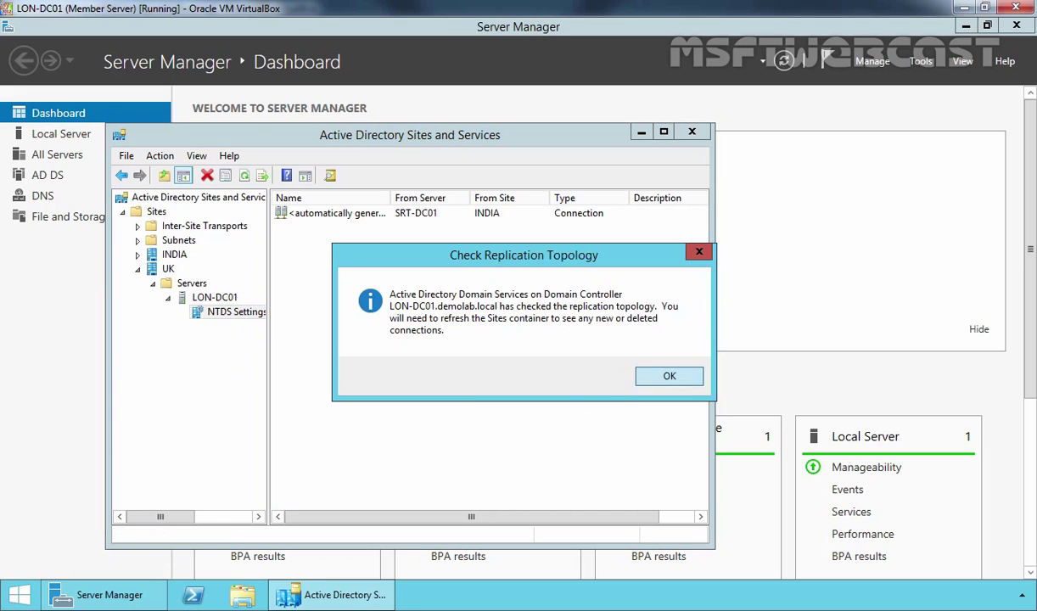
{"action": "left_click", "coordinate": [654, 375]}
- Refresh the connections and force Replicate Now on the automatic connection from SRT-DC01
{"action": "left_click", "coordinate": [245, 178]}
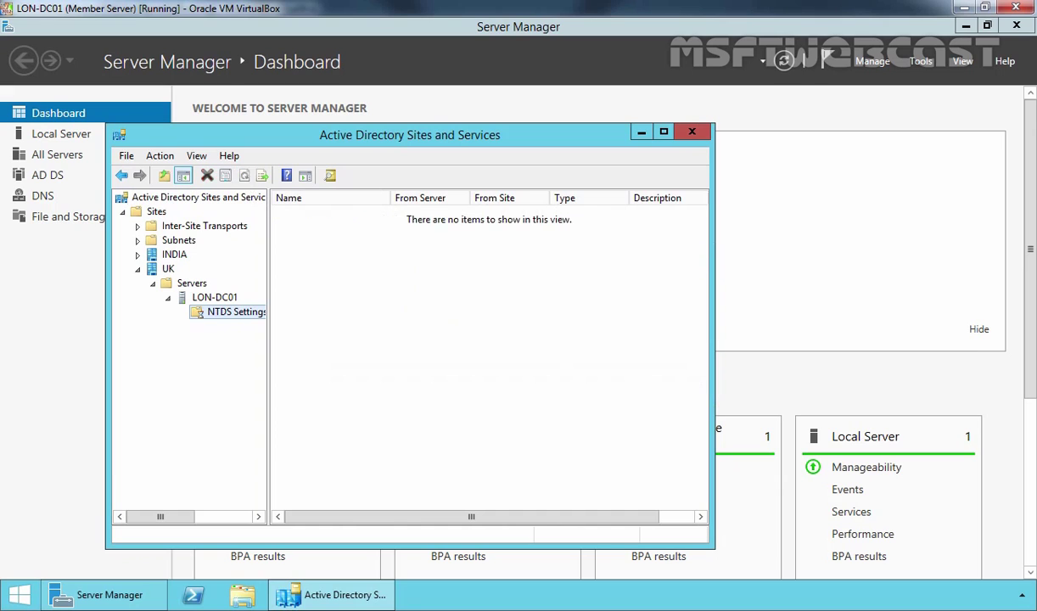
{"action": "left_click", "coordinate": [346, 219]}
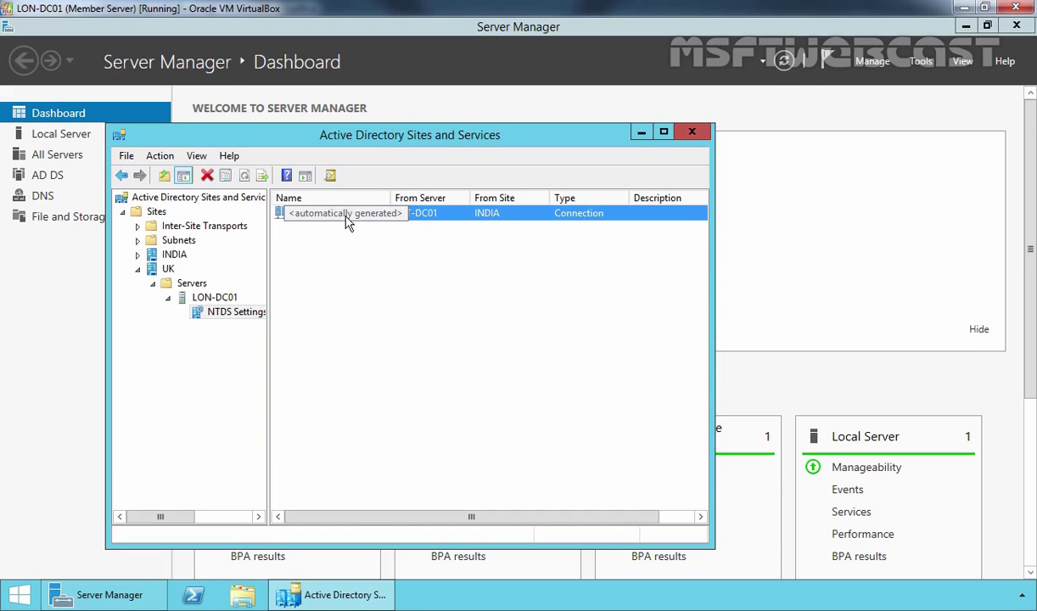
{"action": "right_click", "coordinate": [346, 219]}
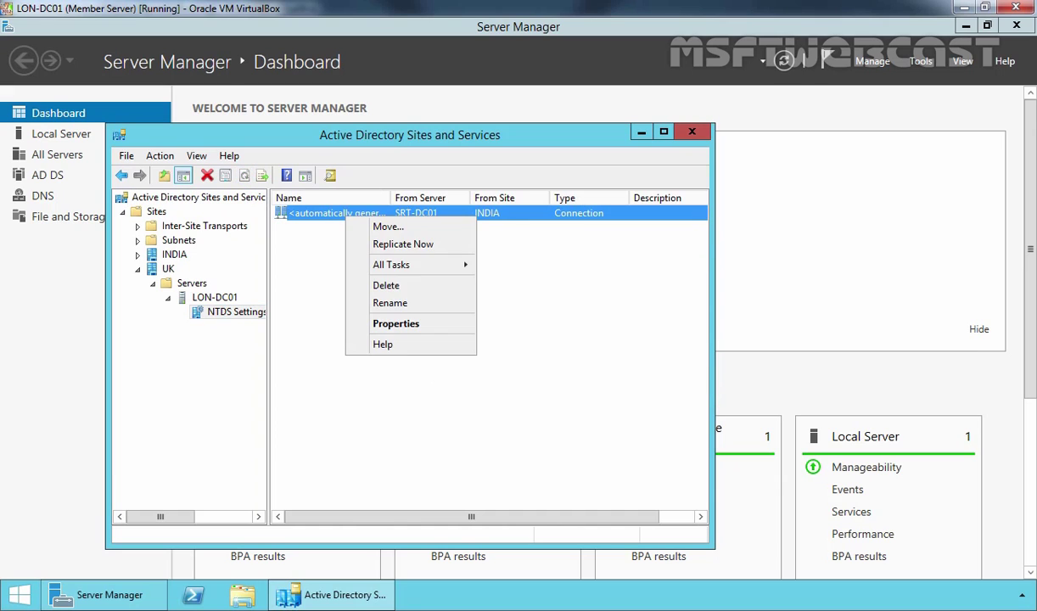
{"action": "left_click", "coordinate": [377, 241]}
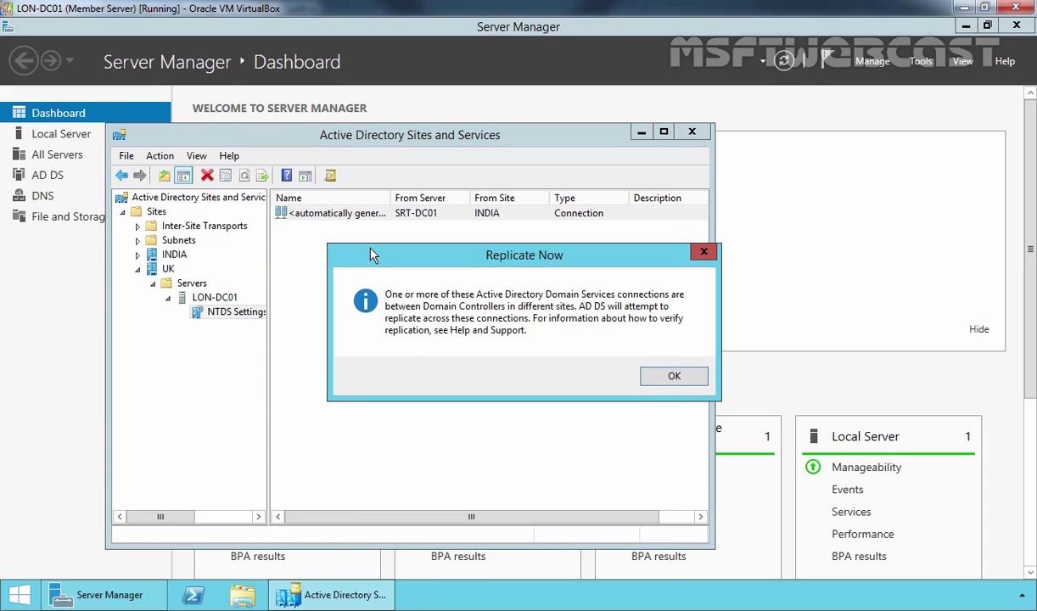
{"action": "left_click", "coordinate": [671, 374]}
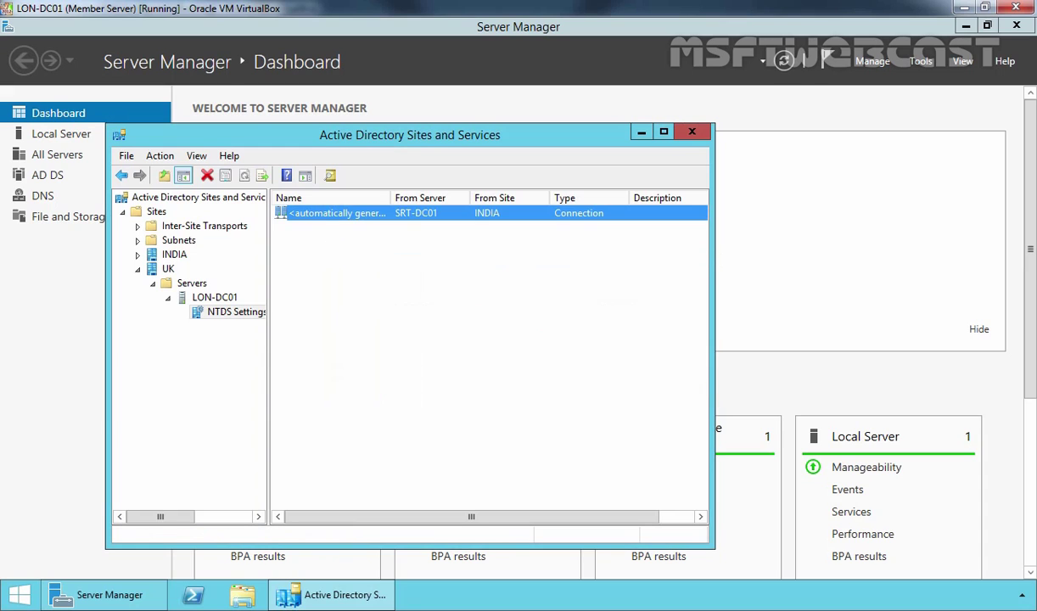
{"action": "left_click", "coordinate": [613, 349]}
{"action": "left_click", "coordinate": [923, 62]}
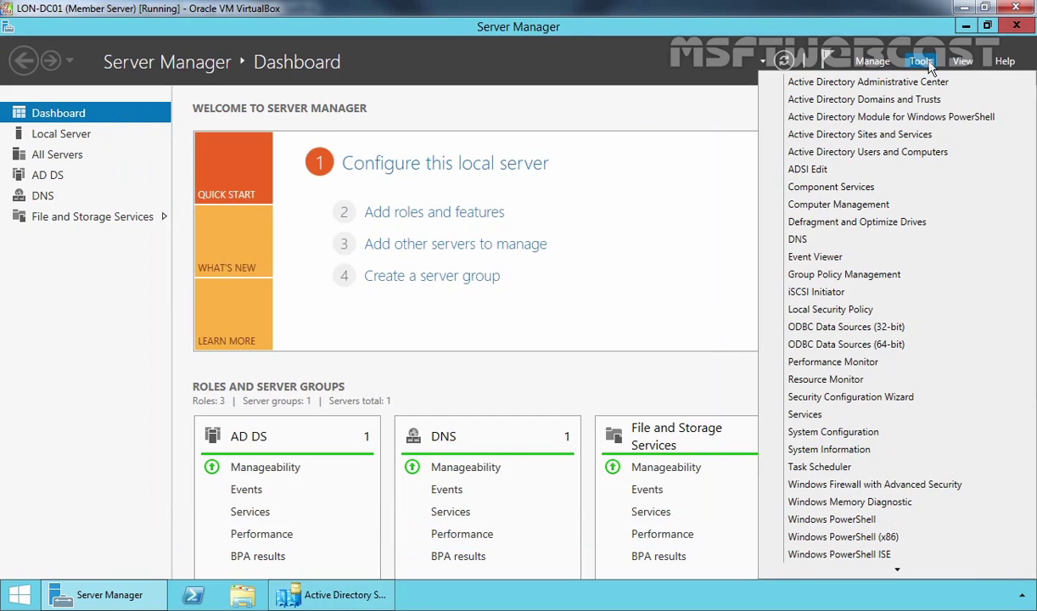
- Show demolab.local's Trusts properties and select the transitive two-way Tree Root trust with mylab.local
{"action": "left_click", "coordinate": [851, 100]}
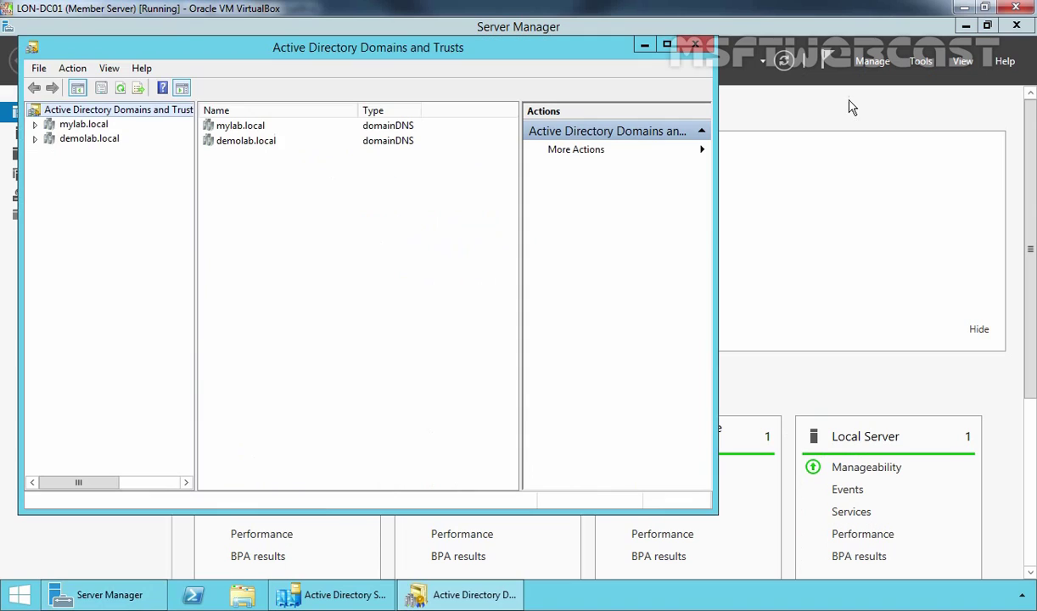
{"action": "left_click", "coordinate": [94, 144]}
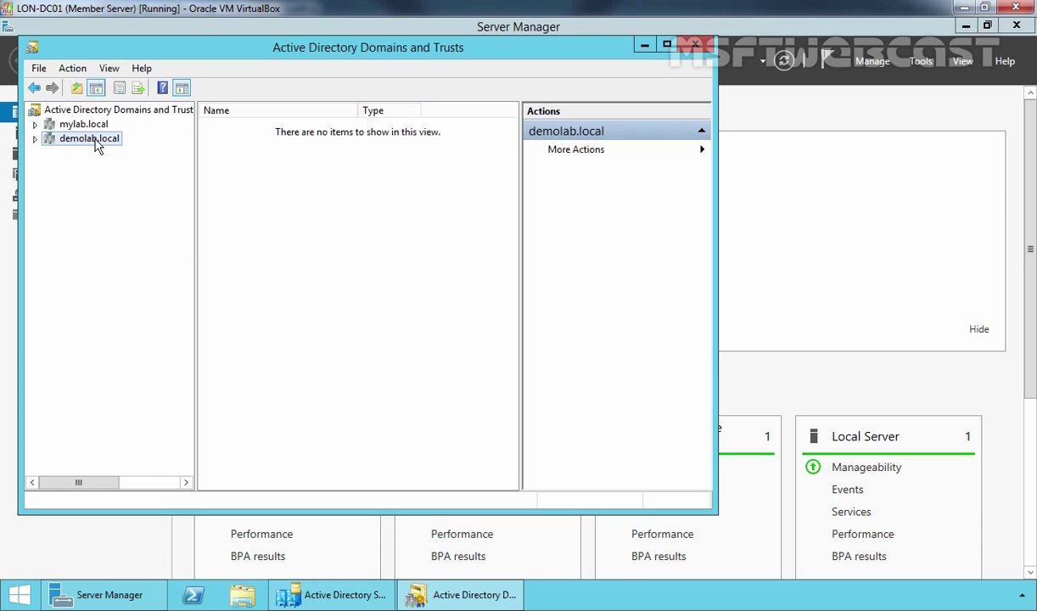
{"action": "right_click", "coordinate": [96, 146]}
{"action": "left_click", "coordinate": [132, 226]}
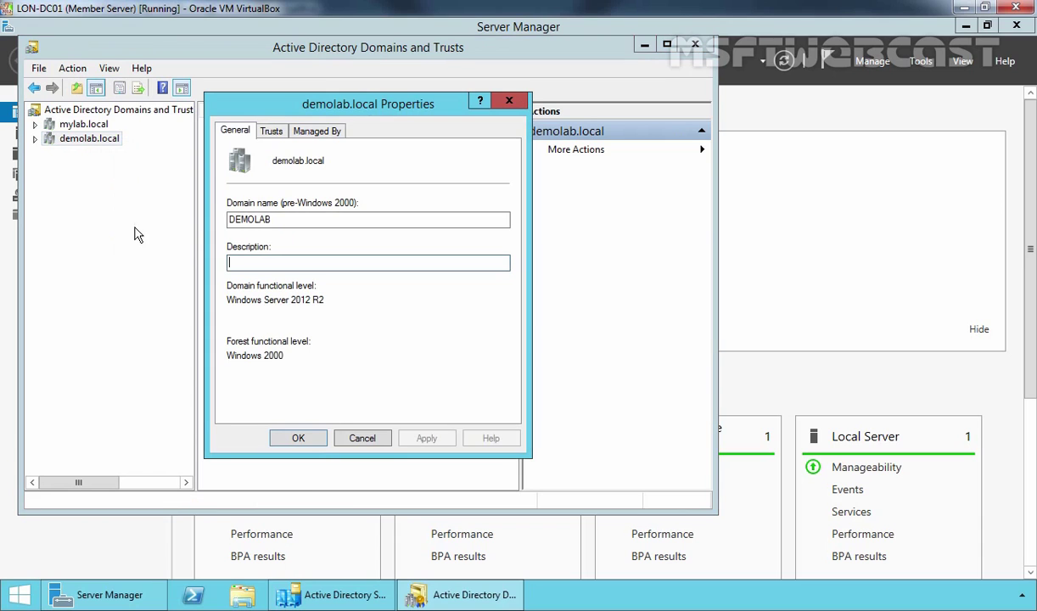
{"action": "left_click", "coordinate": [271, 134]}
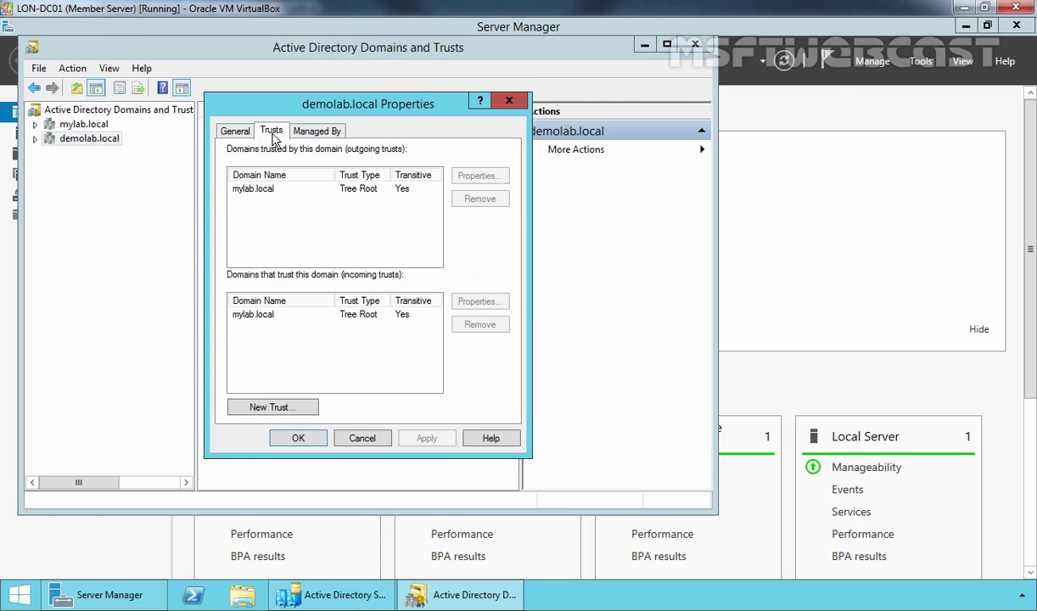
{"action": "left_click", "coordinate": [250, 196]}
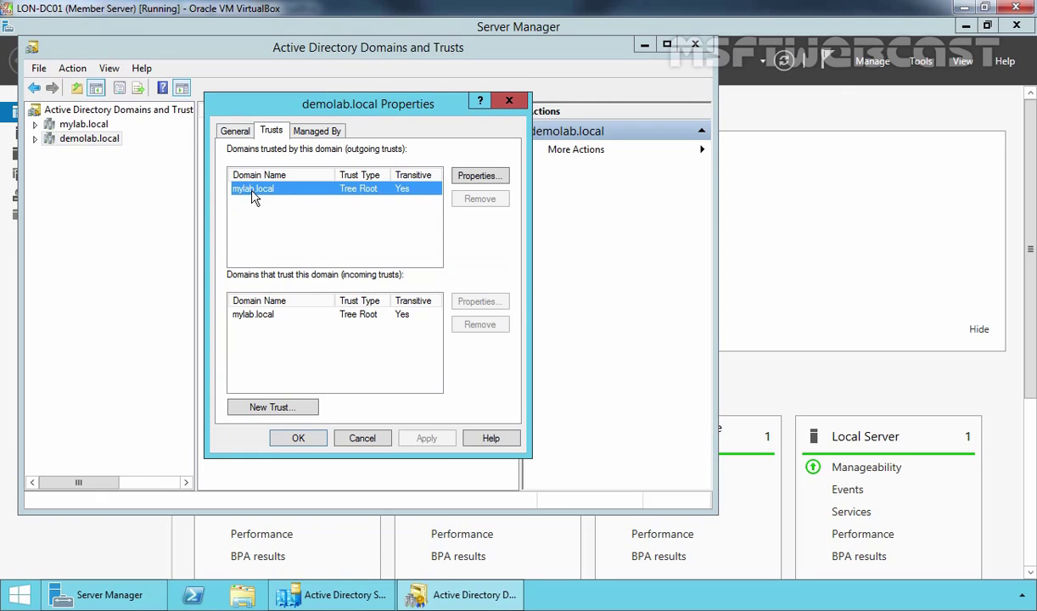